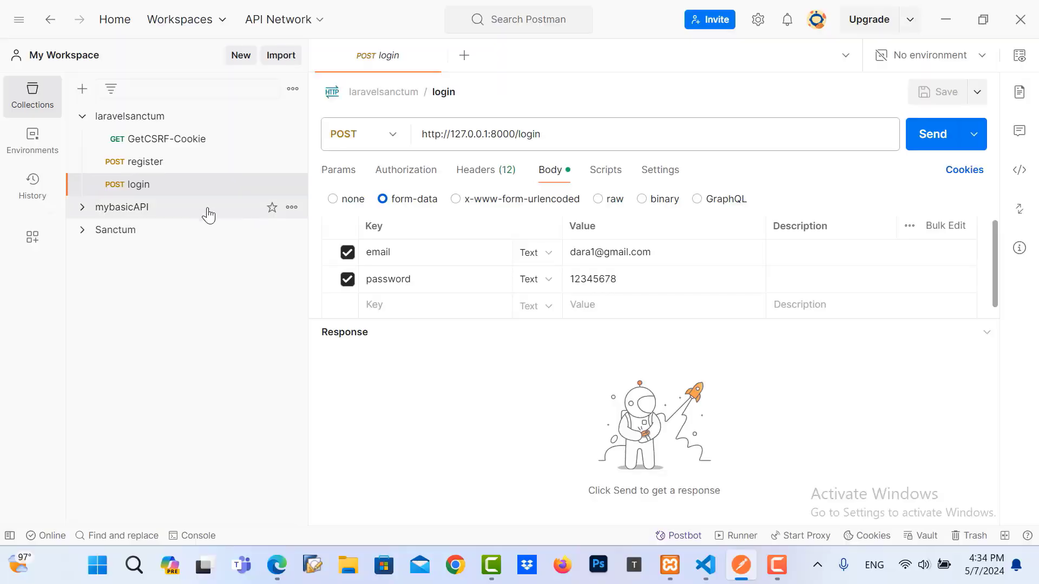
# Add a new request named userProfile to the laravelsanctum collection.
pyautogui.click(204, 117)
pyautogui.click(292, 116)
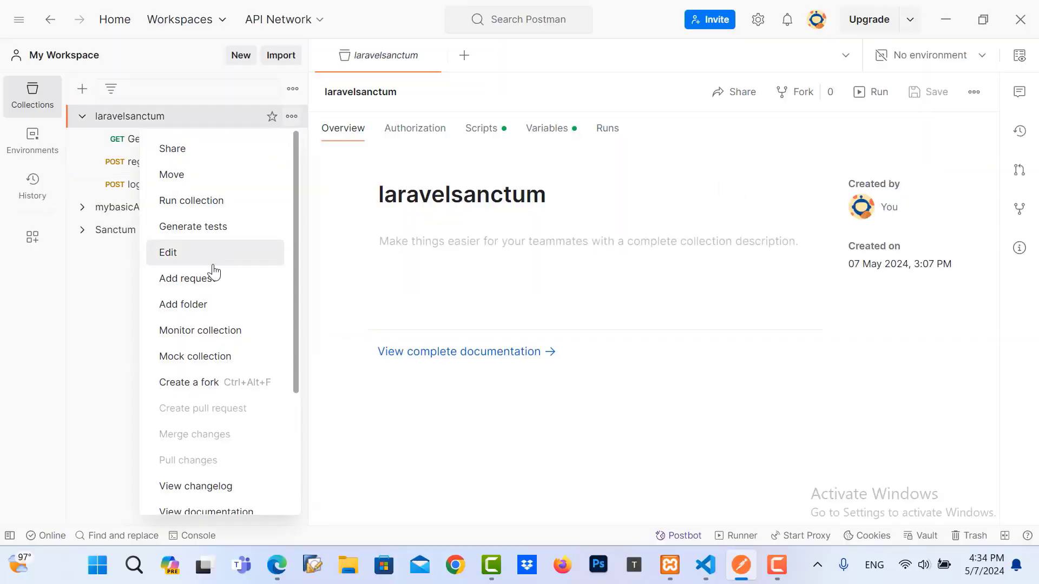
pyautogui.click(199, 280)
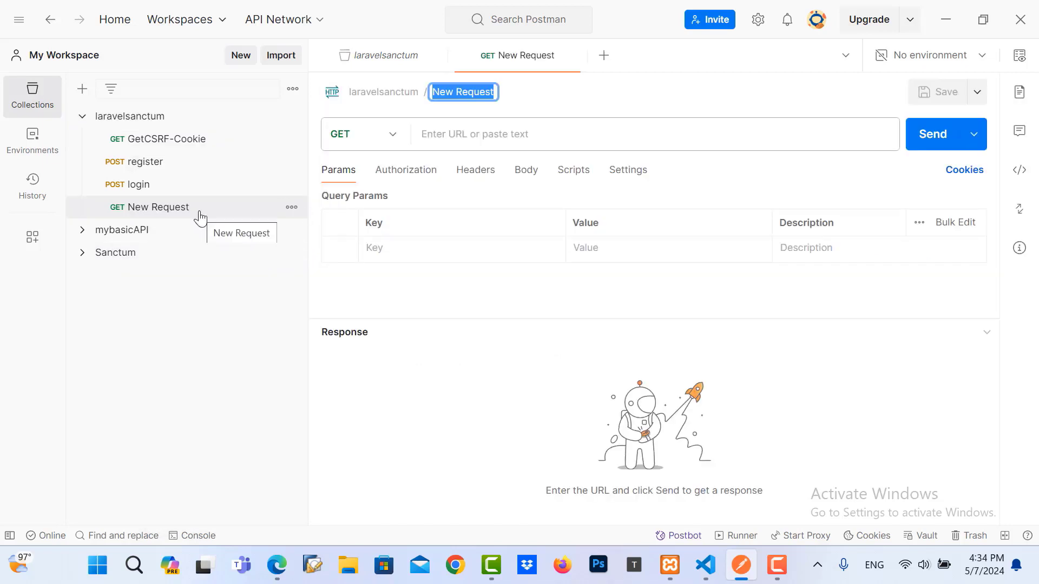
pyautogui.press('BackSpace')
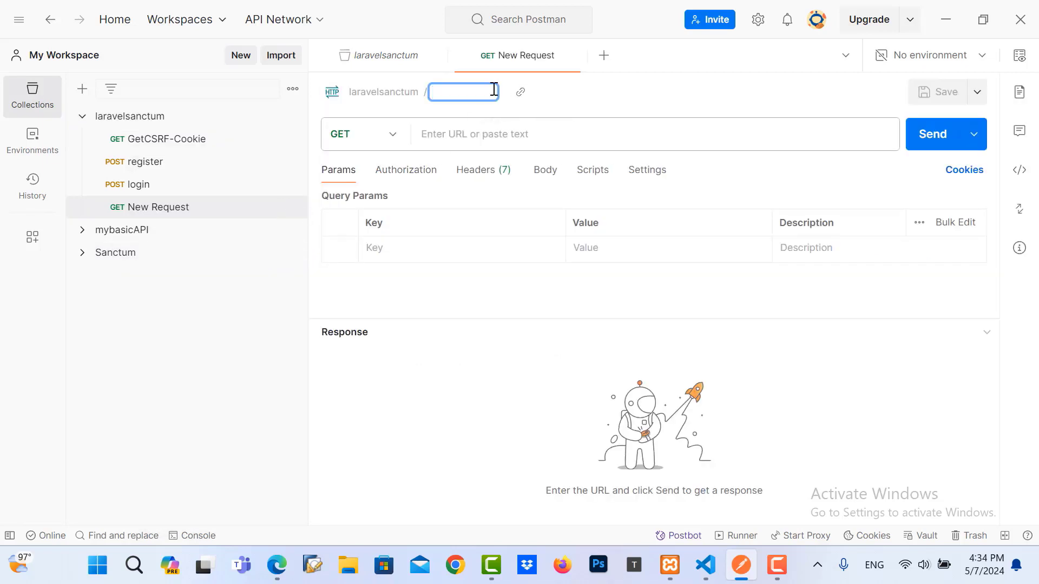
pyautogui.write('userProfil')
pyautogui.write('e')
pyautogui.press('Return')
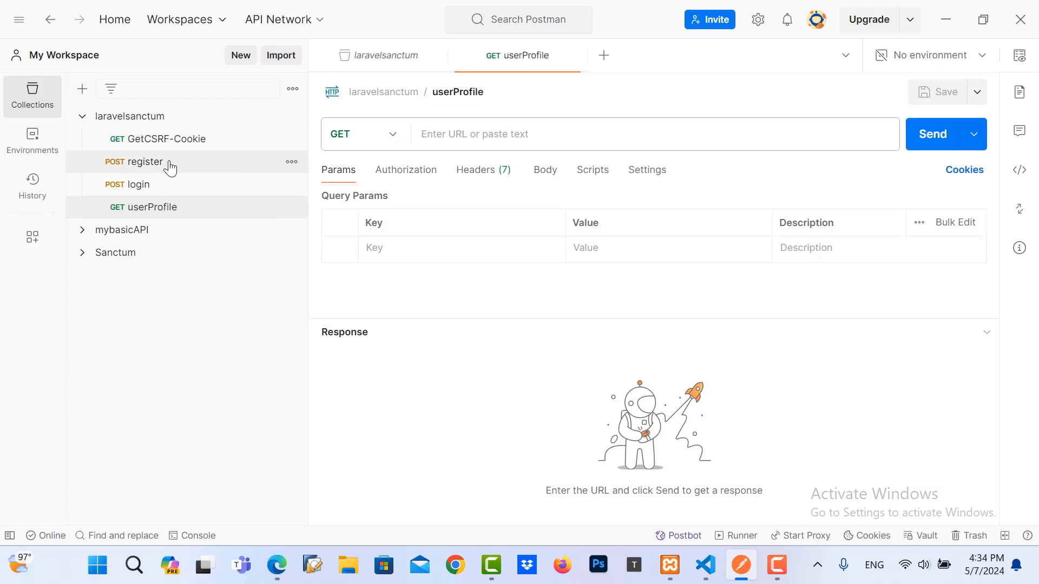
# Copy the full URL from the login request.
pyautogui.click(167, 187)
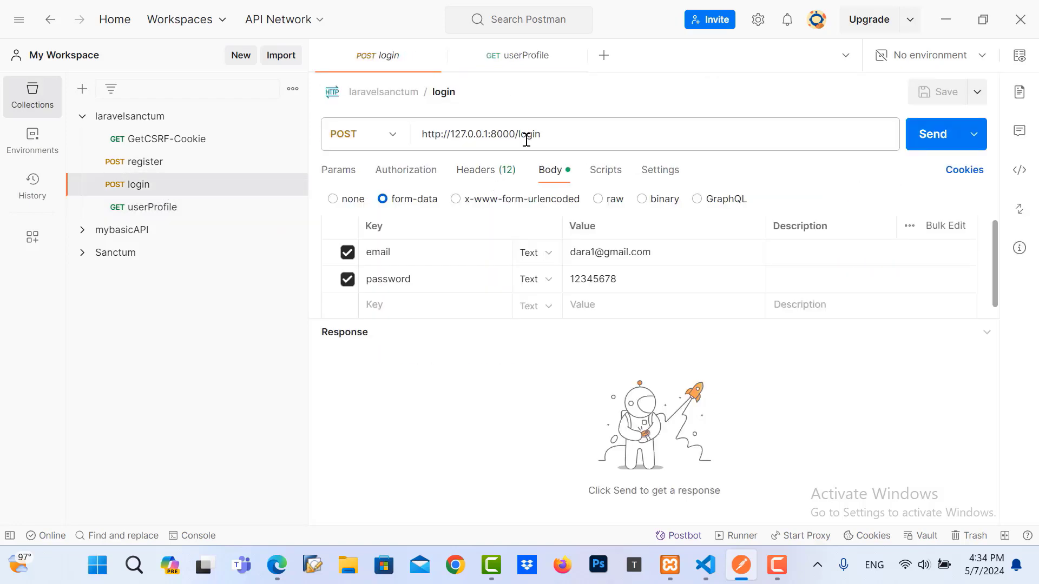
pyautogui.moveTo(568, 137); pyautogui.dragTo(423, 134)
pyautogui.rightClick(461, 133)
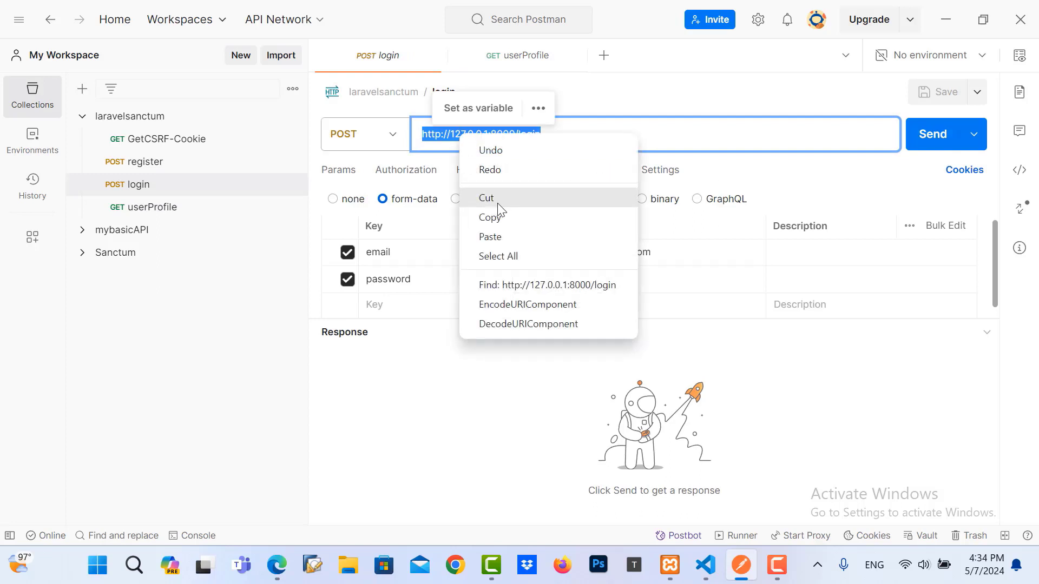
pyautogui.click(498, 214)
pyautogui.click(152, 207)
pyautogui.click(521, 134)
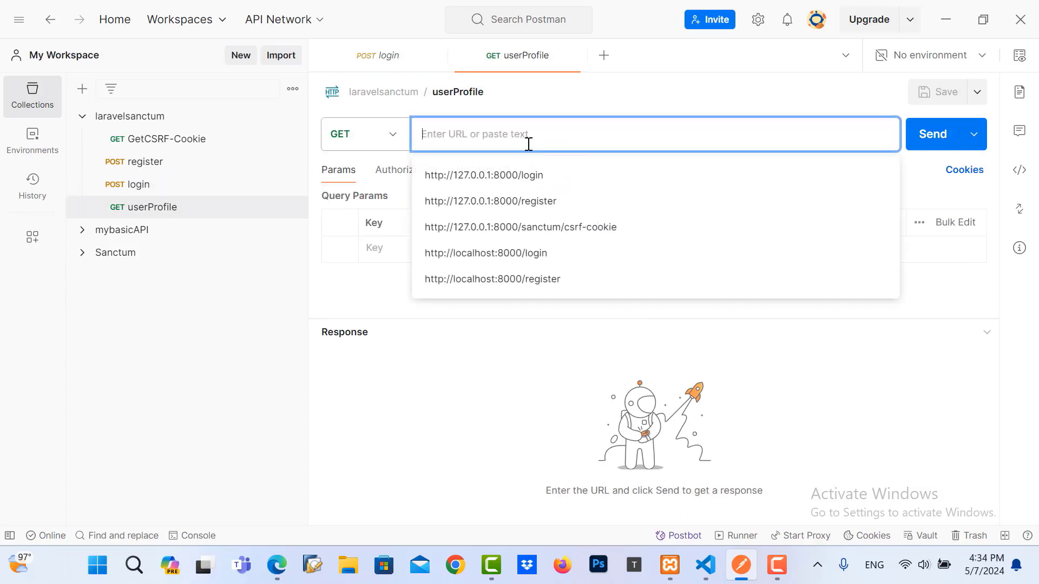
pyautogui.hotkey('ctrl', 'v')
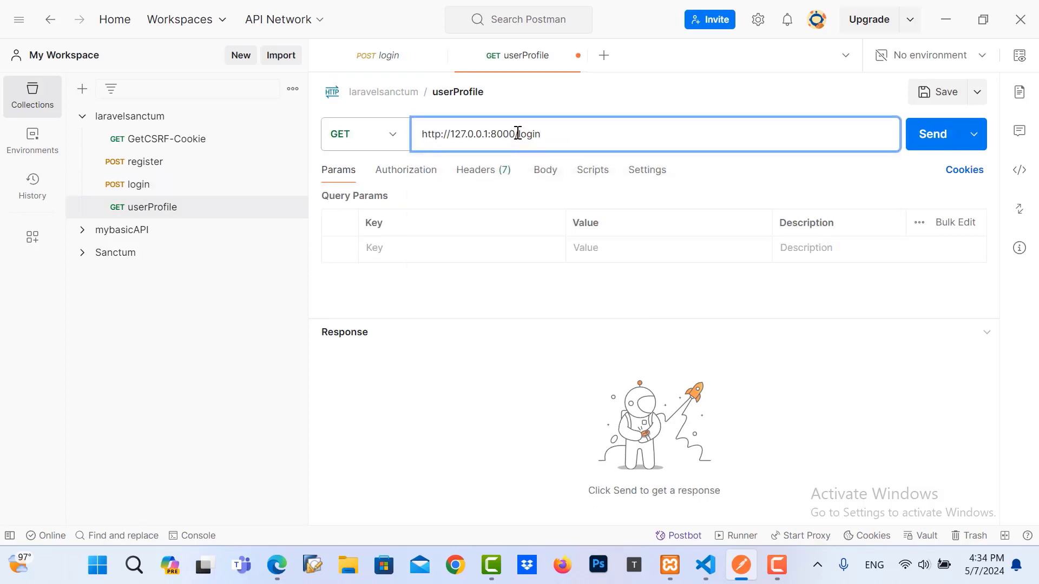
pyautogui.press('BackSpace')
pyautogui.press('BackSpace')
pyautogui.press('BackSpace')
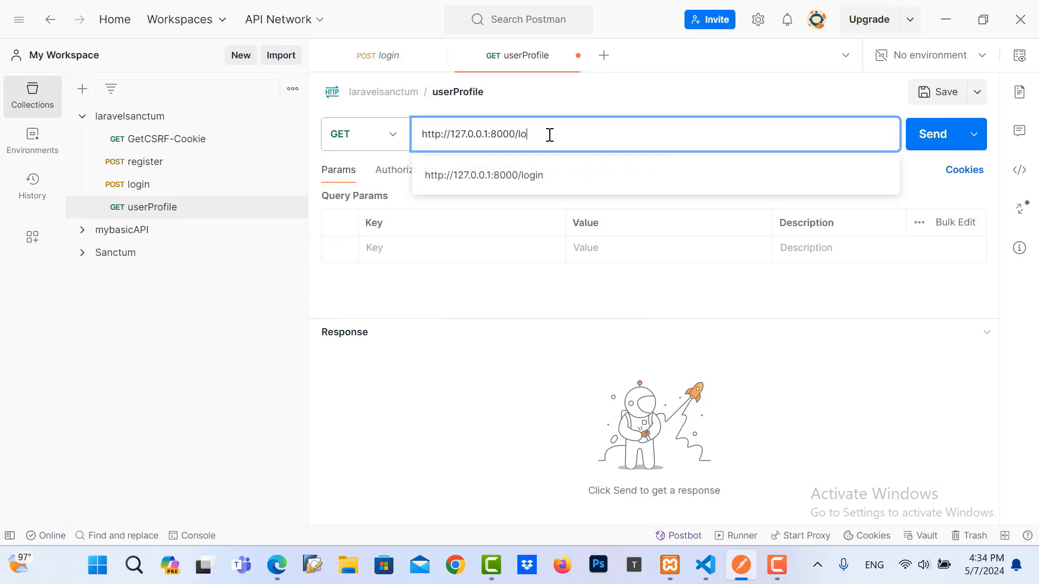
pyautogui.write('api')
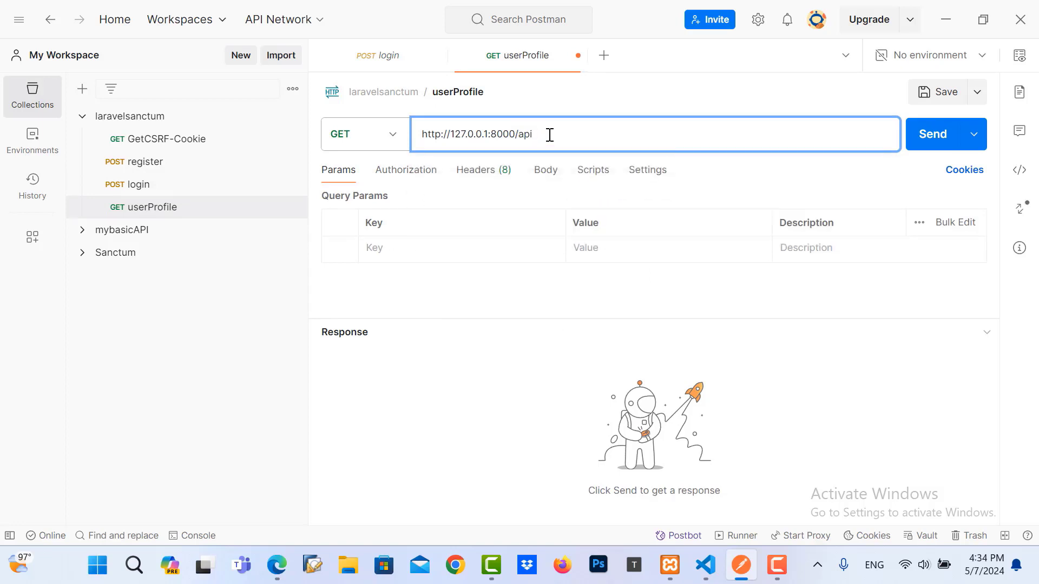
pyautogui.write('/userpro')
pyautogui.write('file')
pyautogui.moveTo(536, 134); pyautogui.dragTo(581, 133)
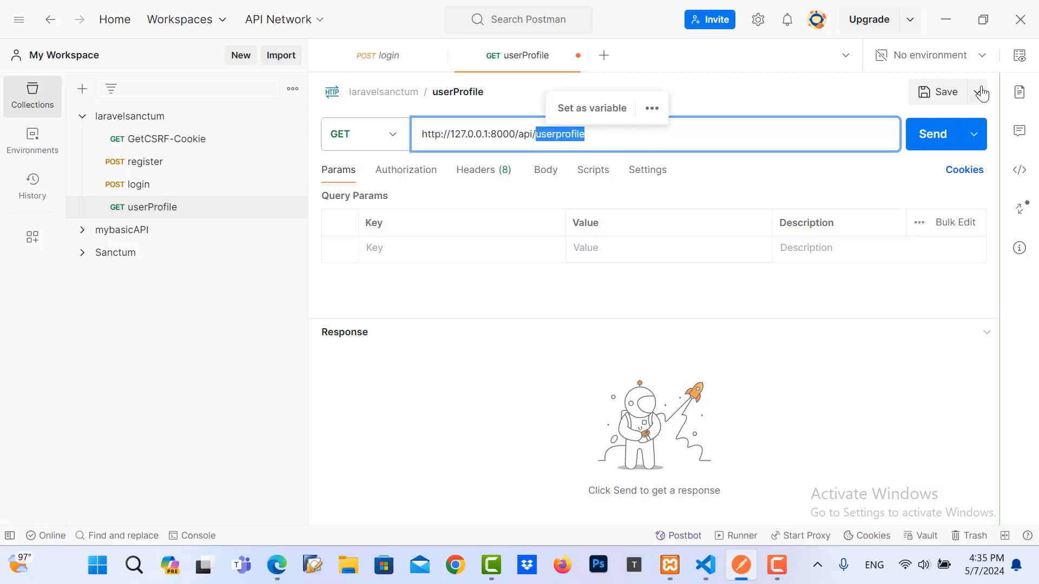
pyautogui.click(942, 98)
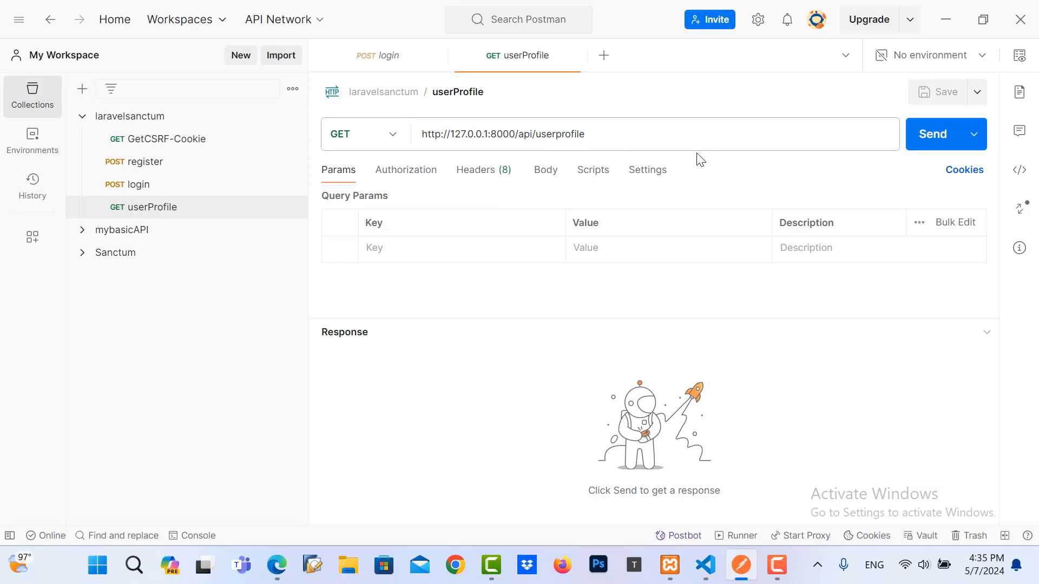
# Open AuthController.php from the Http\Controllers folder.
pyautogui.click(705, 565)
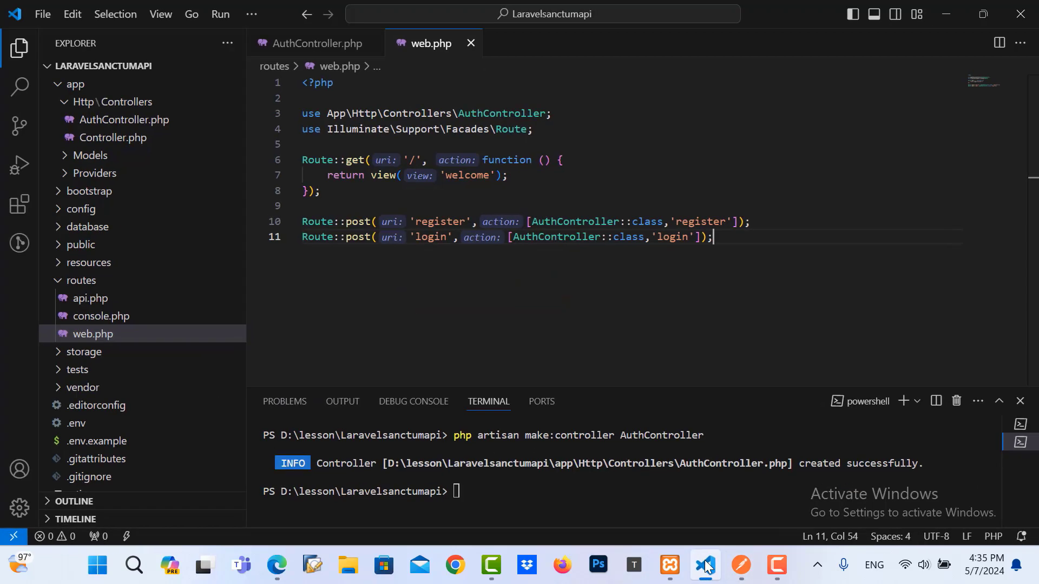
pyautogui.click(85, 280)
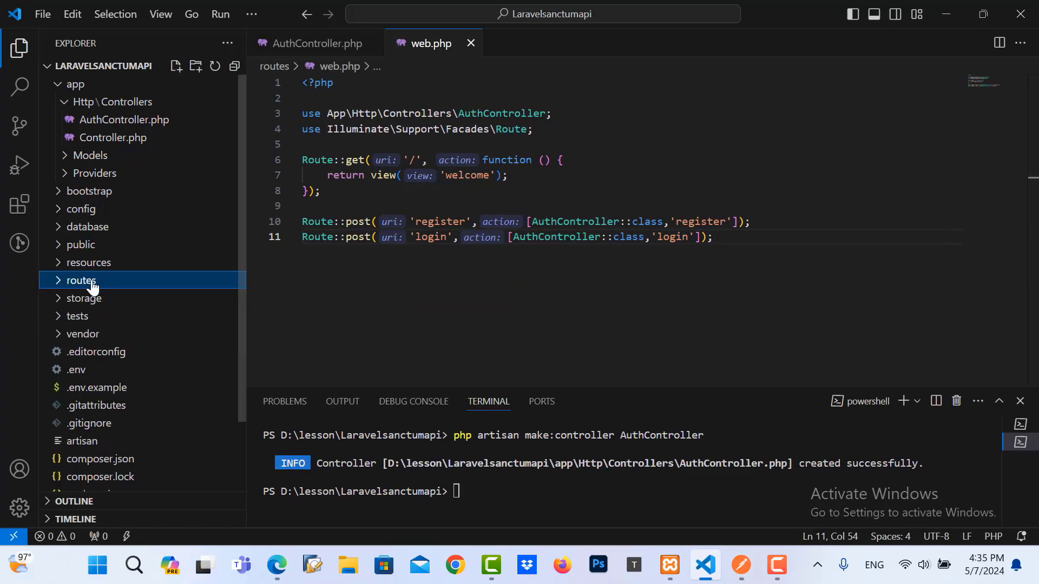
pyautogui.click(114, 121)
pyautogui.click(65, 104)
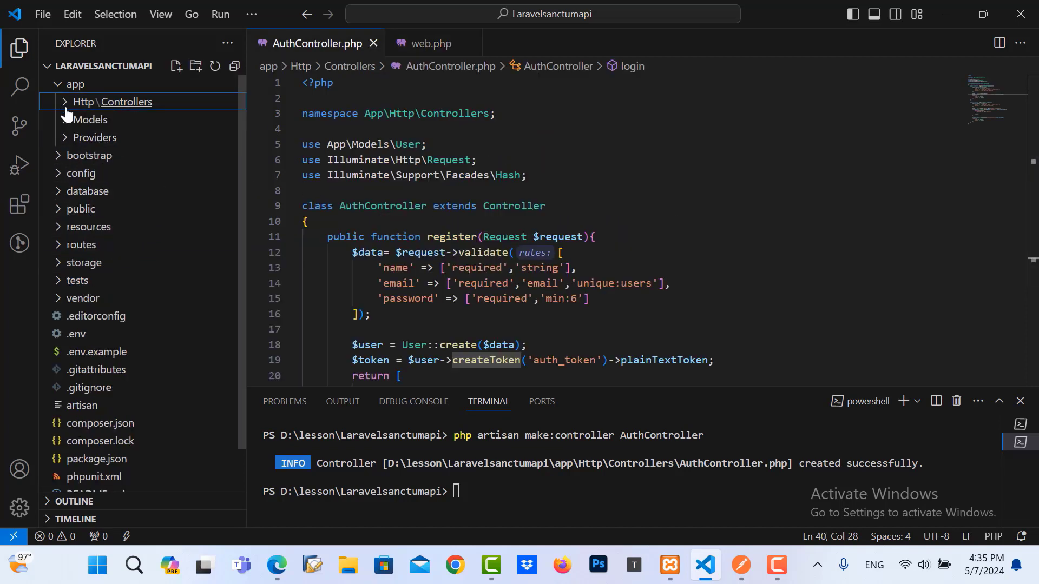
pyautogui.click(65, 107)
pyautogui.click(102, 122)
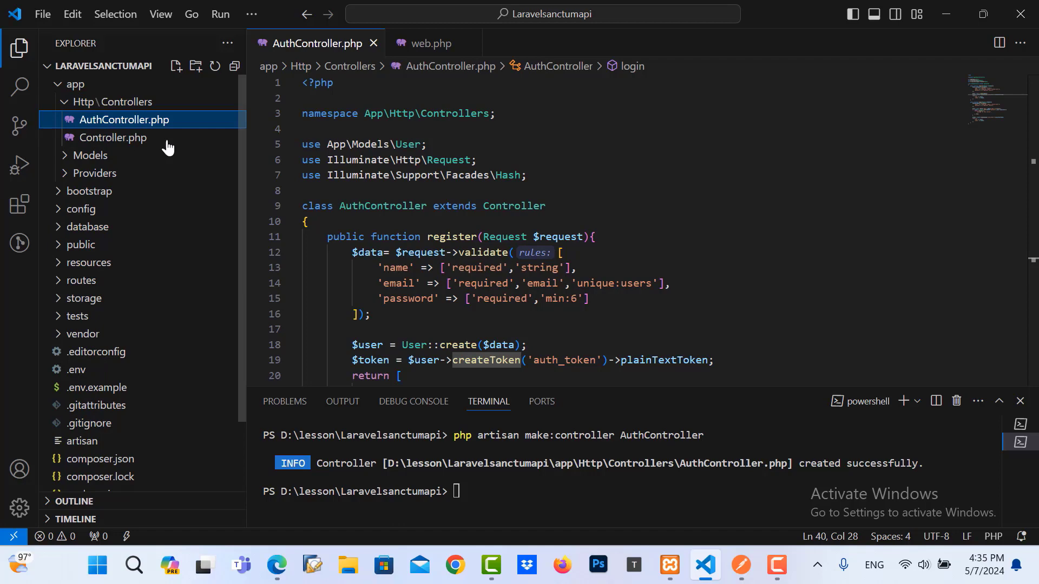
pyautogui.scroll(-8, 430, 183)
pyautogui.scroll(-3, 431, 183)
pyautogui.scroll(3, 431, 183)
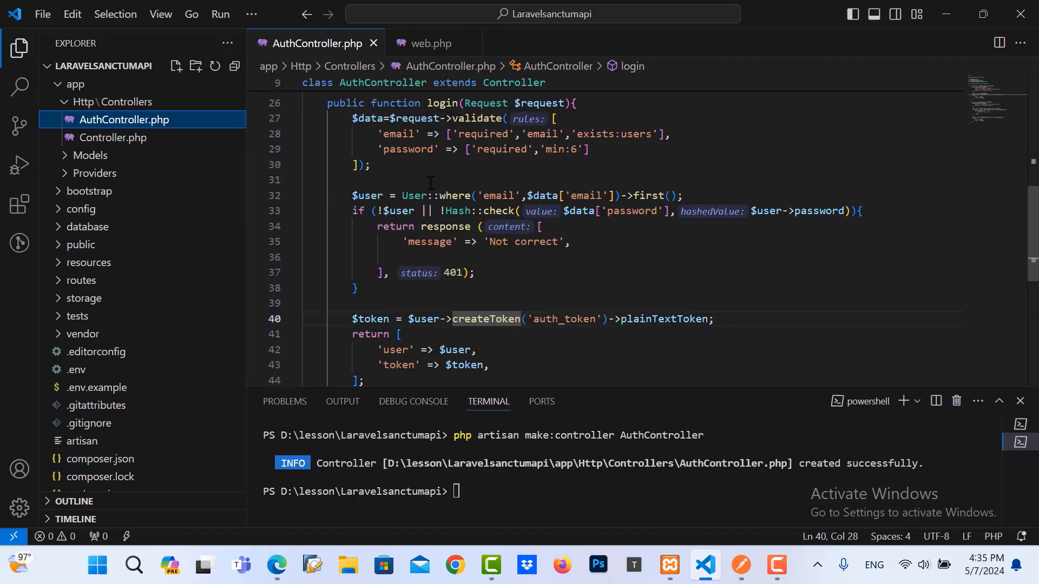
pyautogui.scroll(3, 430, 182)
pyautogui.scroll(-4, 430, 182)
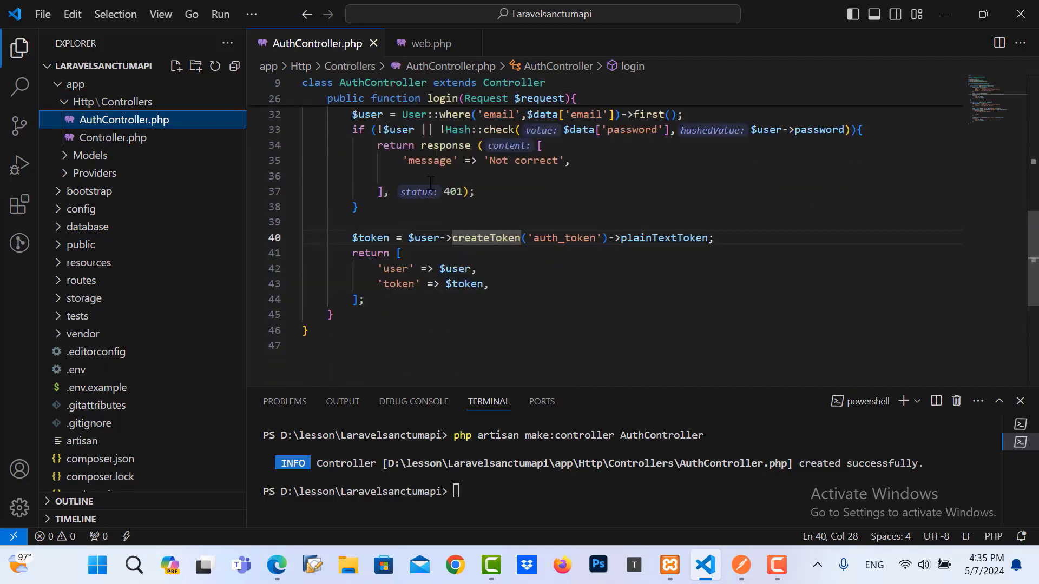
# Add a userprofile method after login that returns a JSON array.
pyautogui.click(349, 315)
pyautogui.scroll(1, 349, 316)
pyautogui.scroll(2, 349, 316)
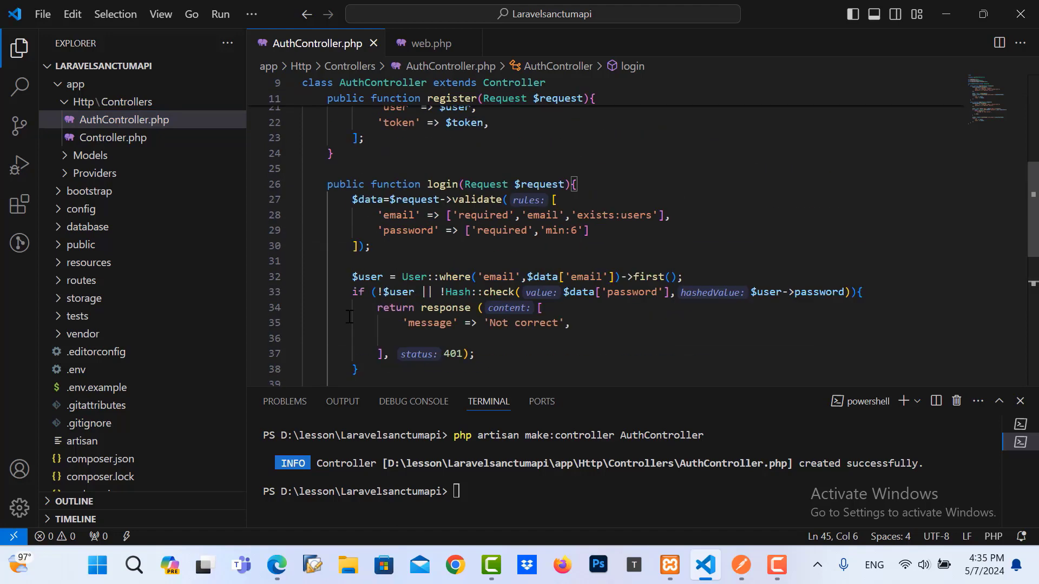
pyautogui.scroll(-5, 349, 315)
pyautogui.press('Return')
pyautogui.press('Return')
pyautogui.press('Return')
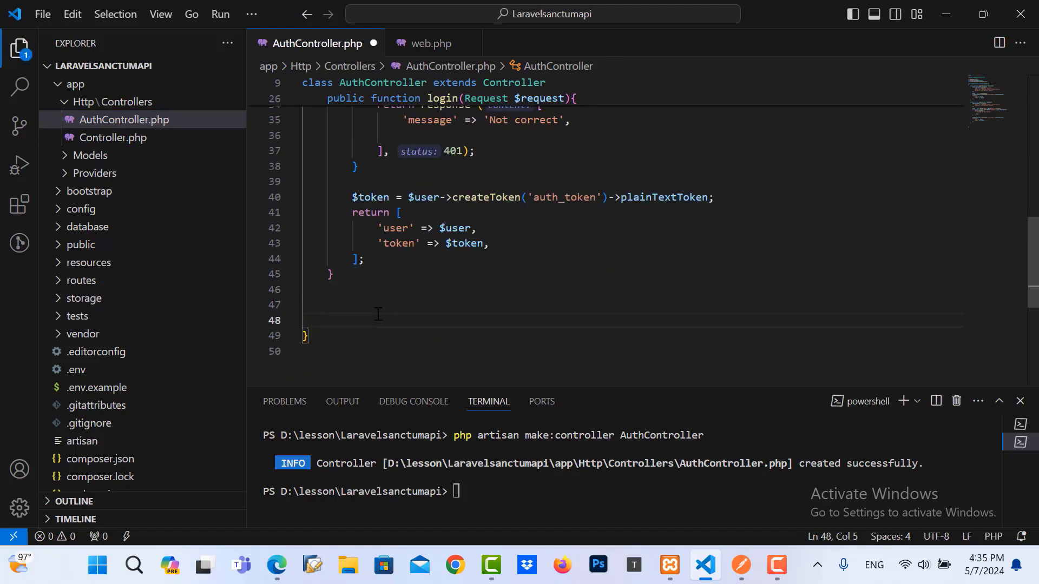
pyautogui.write('public ')
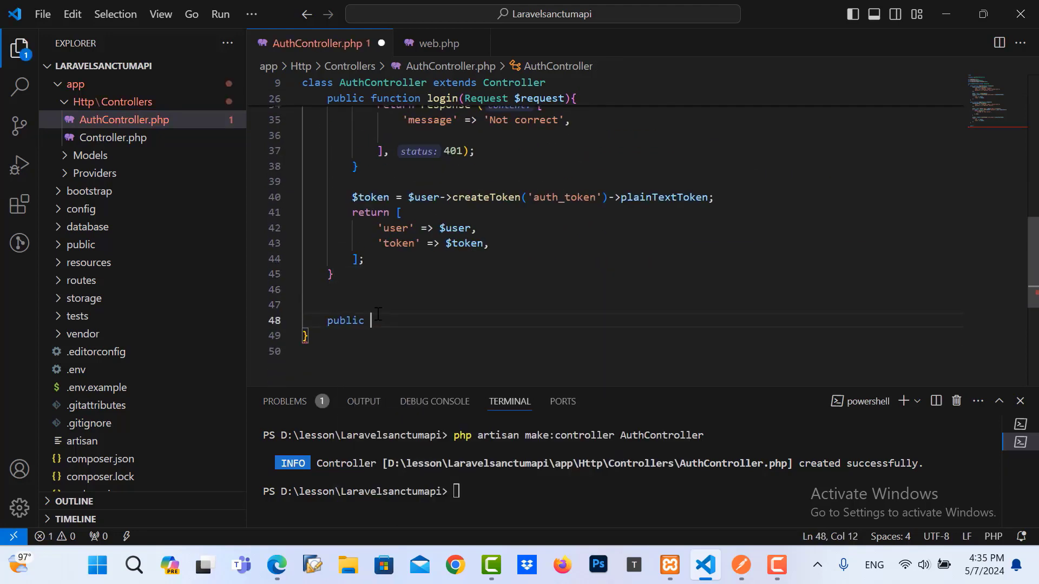
pyautogui.write('function us')
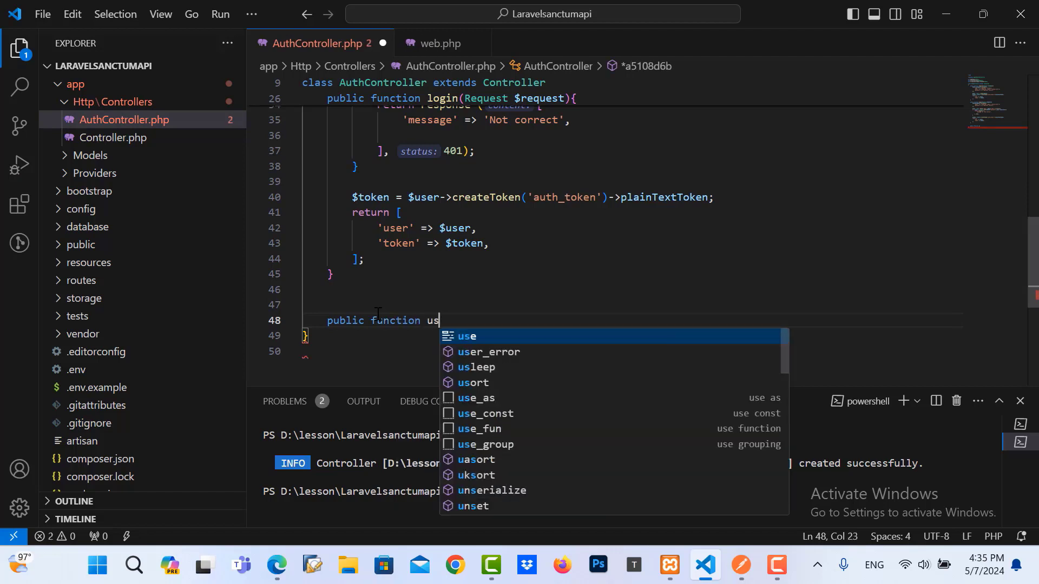
pyautogui.write('erpr')
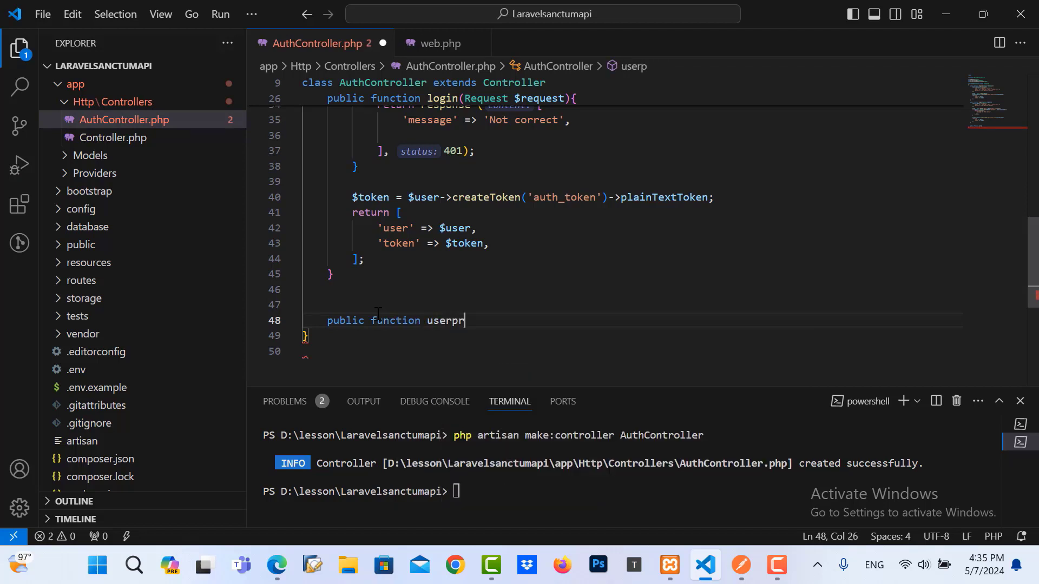
pyautogui.write('ofile(')
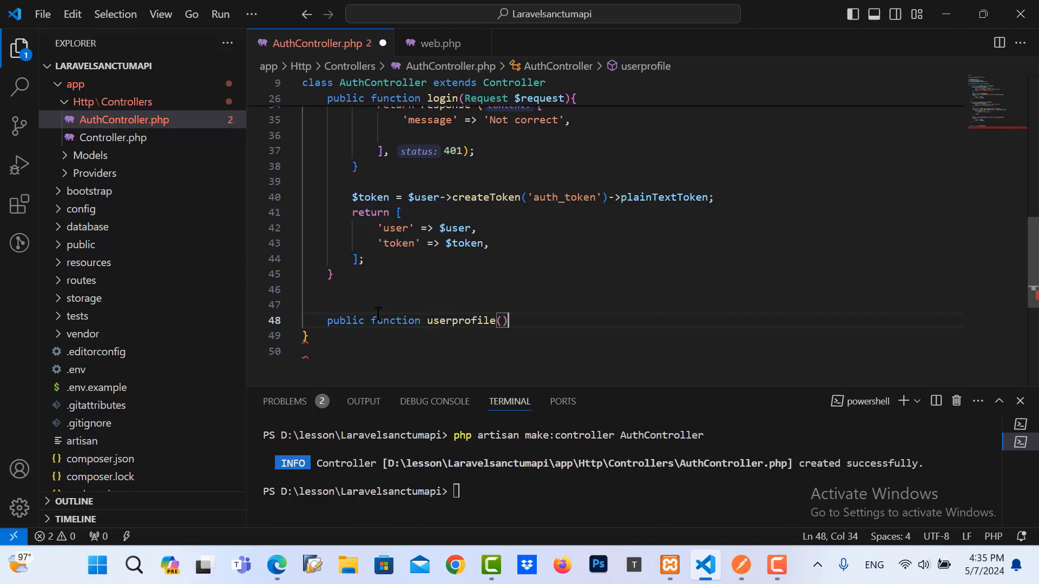
pyautogui.write('){')
pyautogui.press('Return')
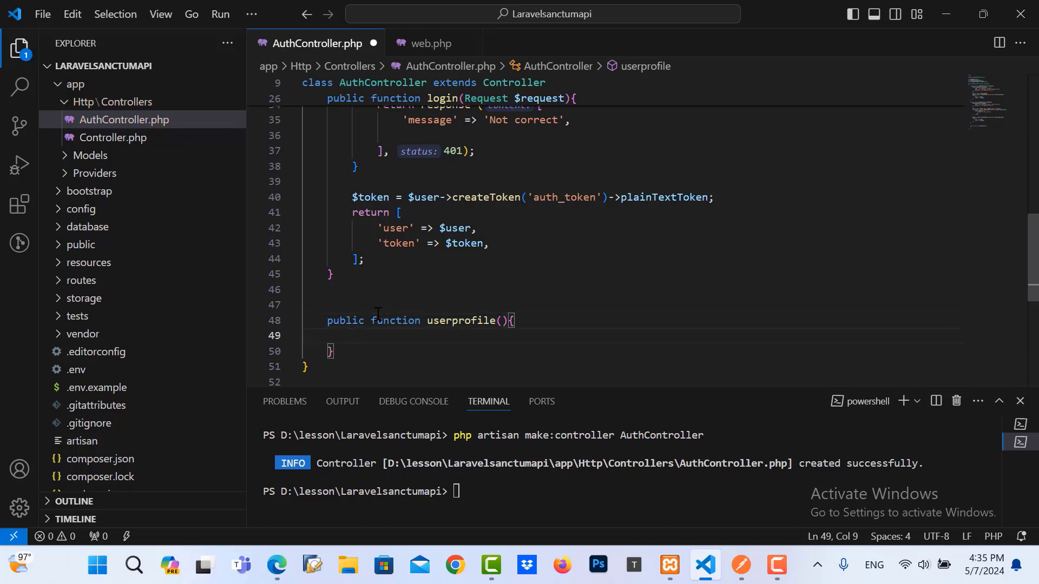
pyautogui.write('$userData')
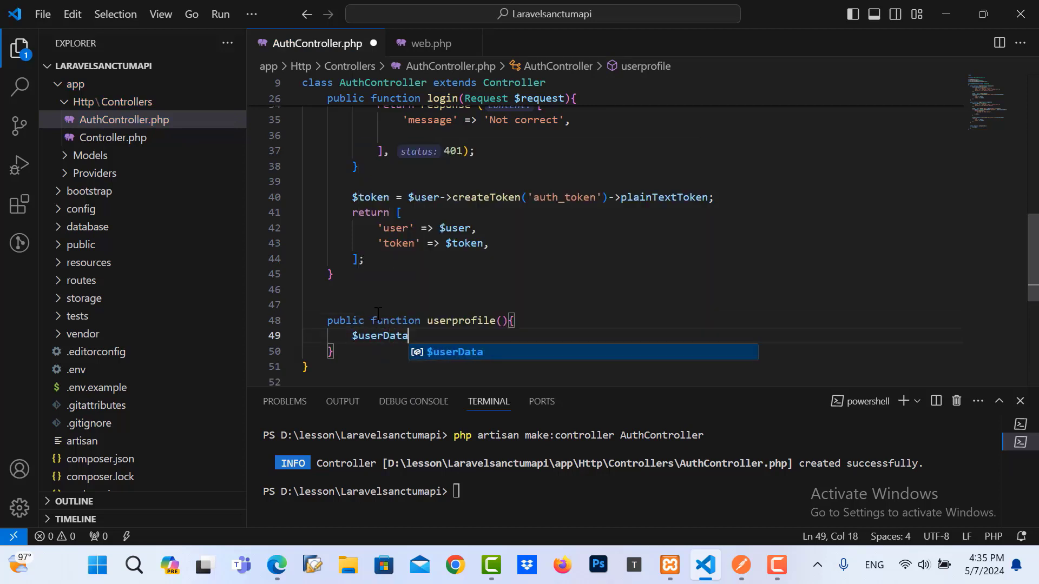
pyautogui.write(' = auth')
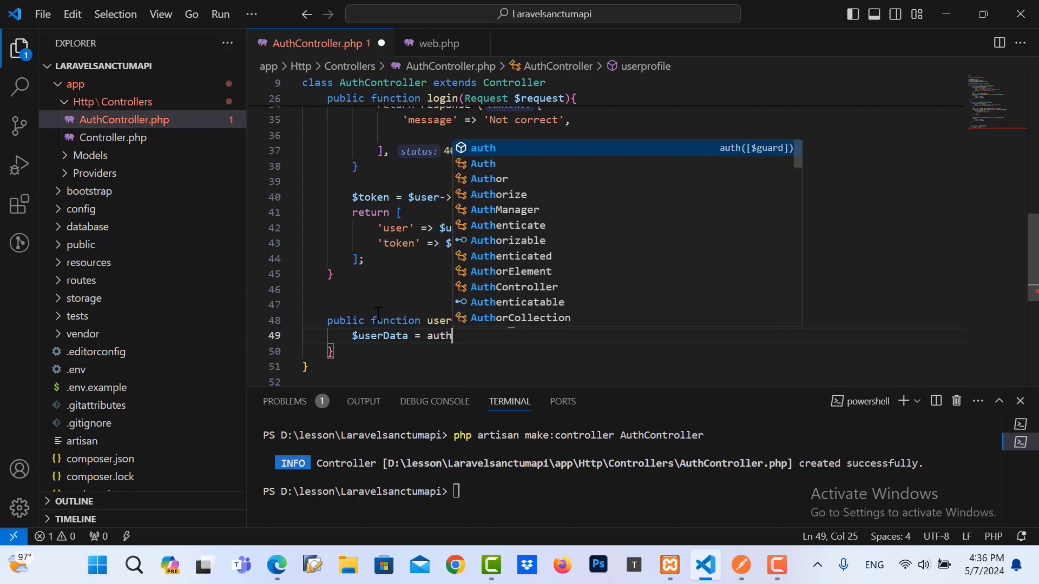
pyautogui.write('()->')
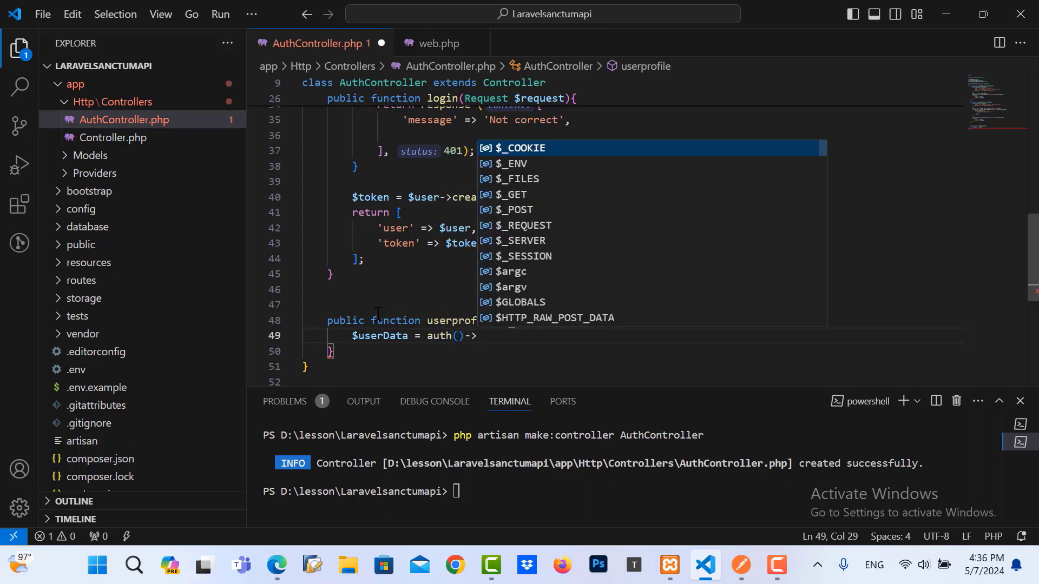
pyautogui.write('user();')
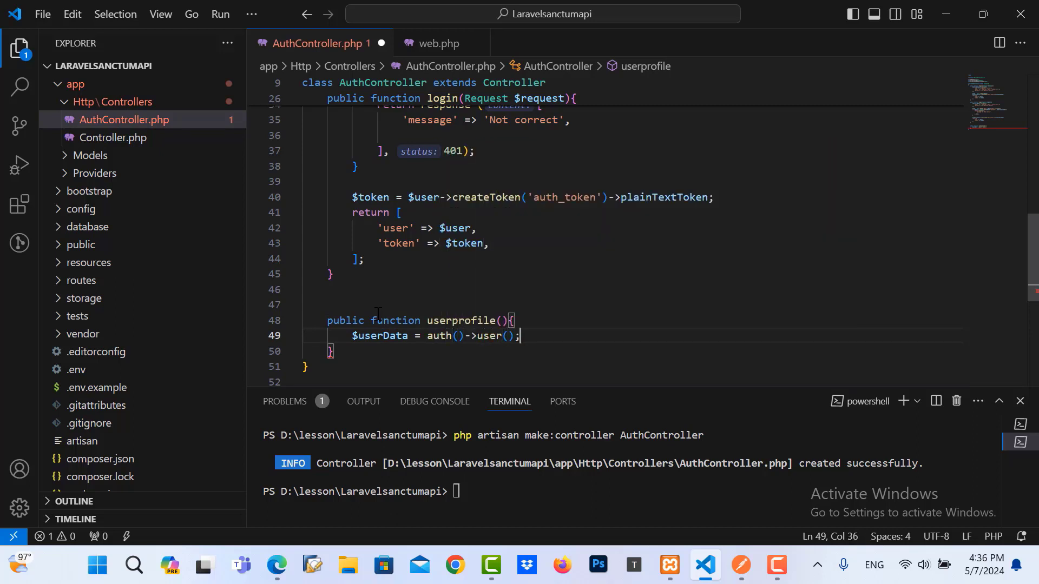
pyautogui.press('Return')
pyautogui.write('retur')
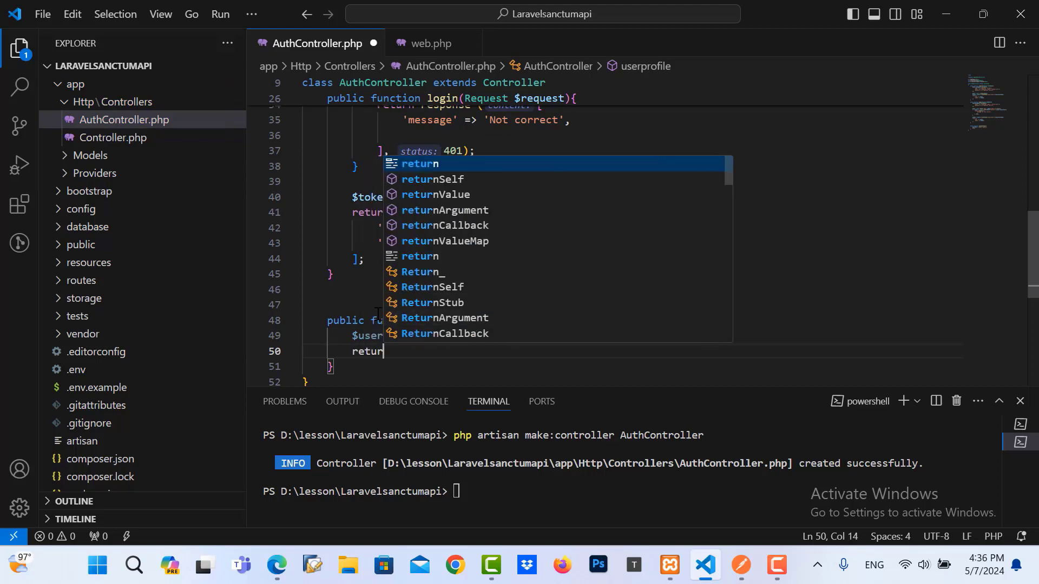
pyautogui.write('n resp')
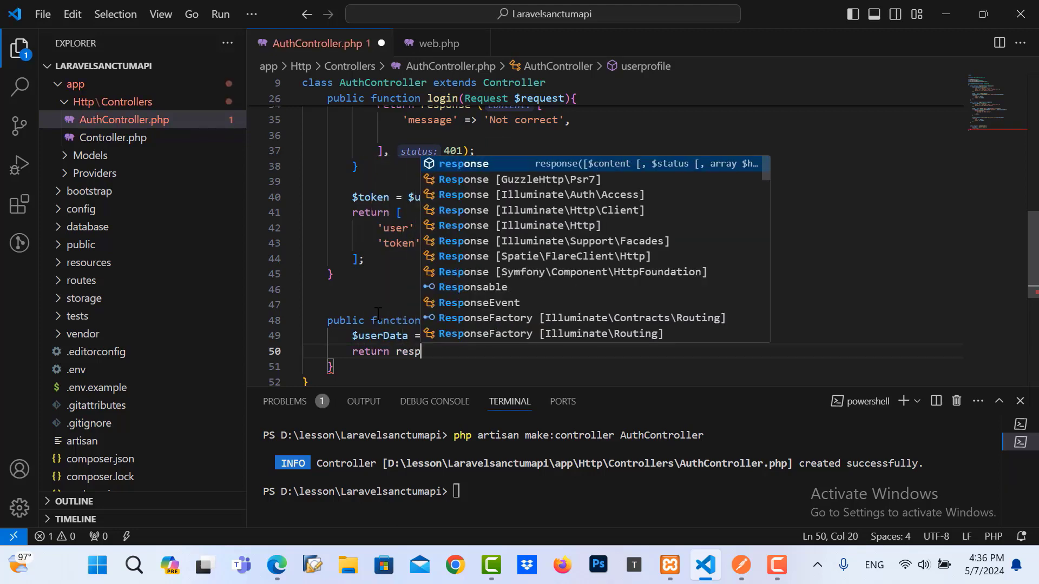
pyautogui.write('onse')
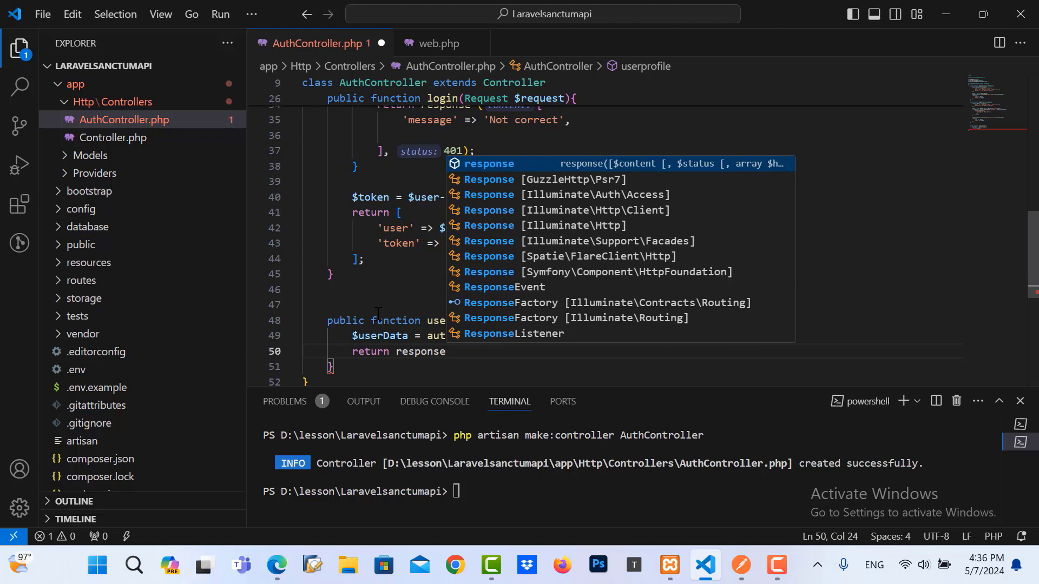
pyautogui.write('()->')
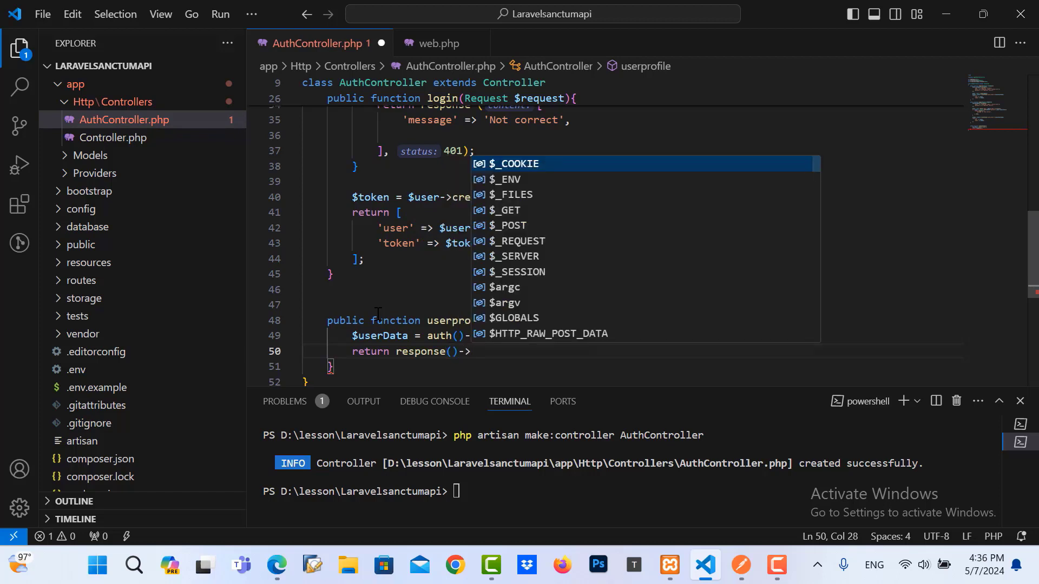
pyautogui.write('json')
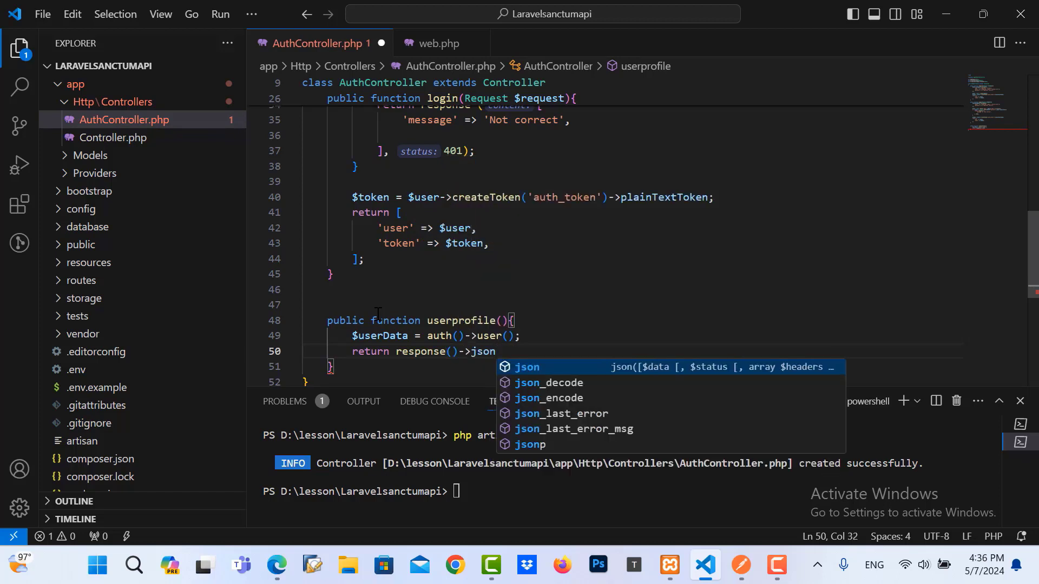
pyautogui.write('([')
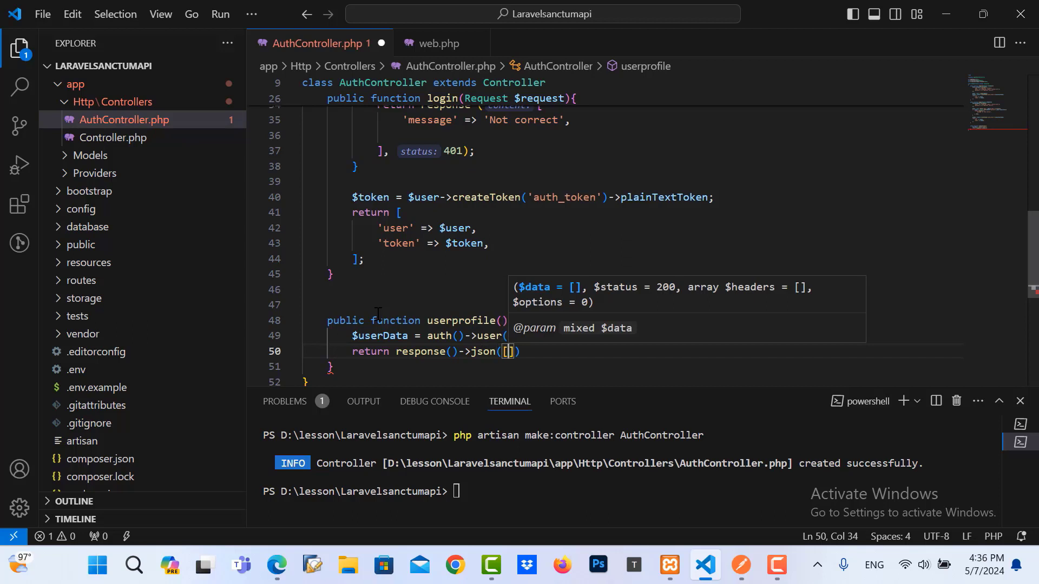
pyautogui.press('Return')
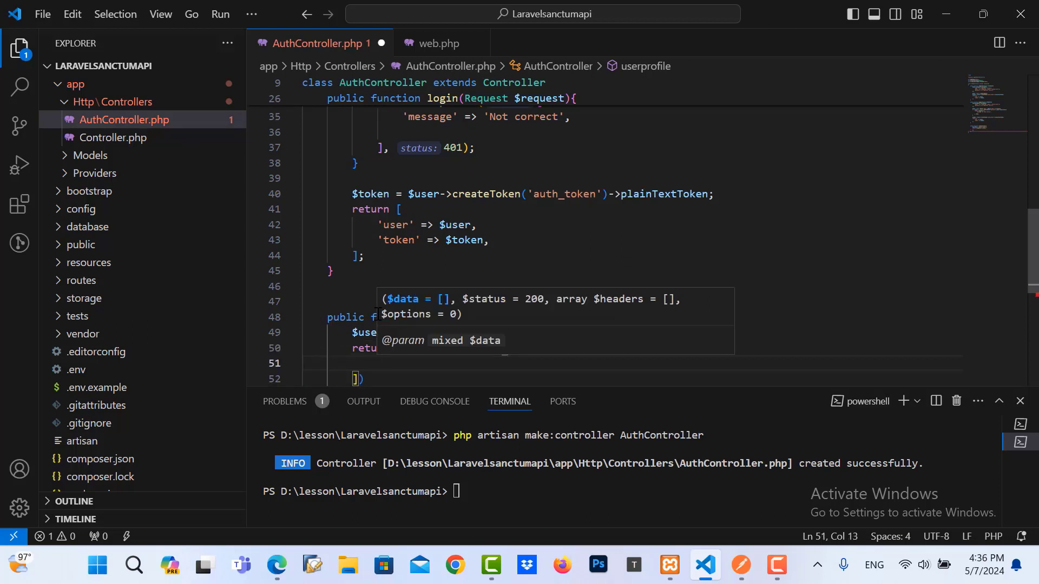
pyautogui.write("'status'")
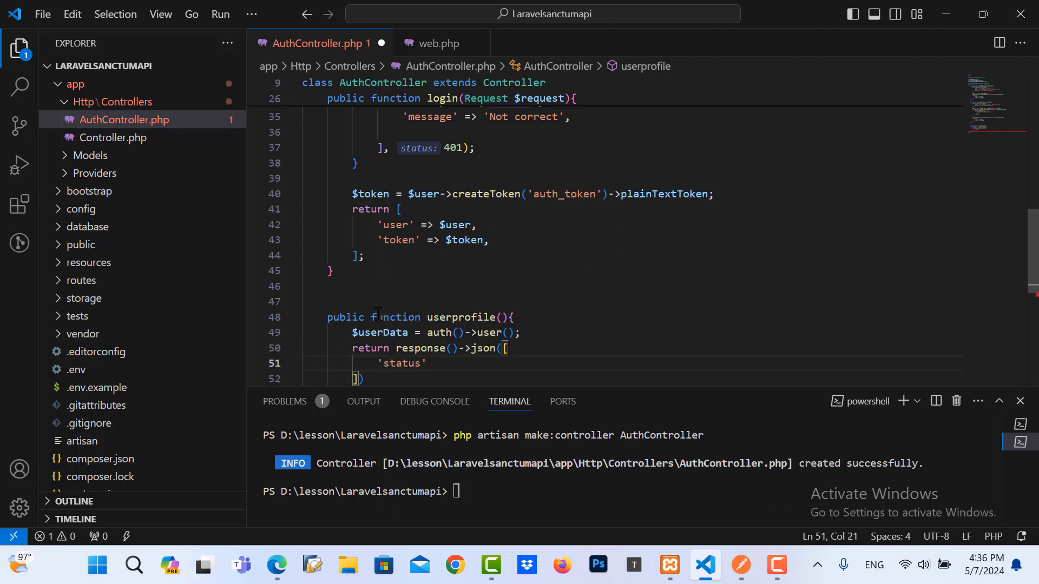
pyautogui.write(' =')
pyautogui.write('> t')
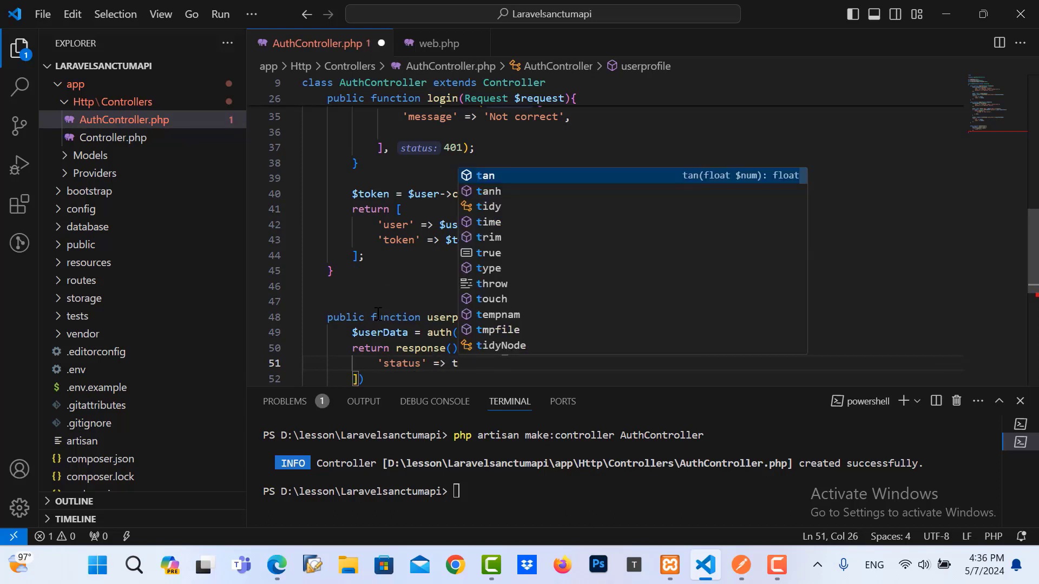
pyautogui.write('rue,')
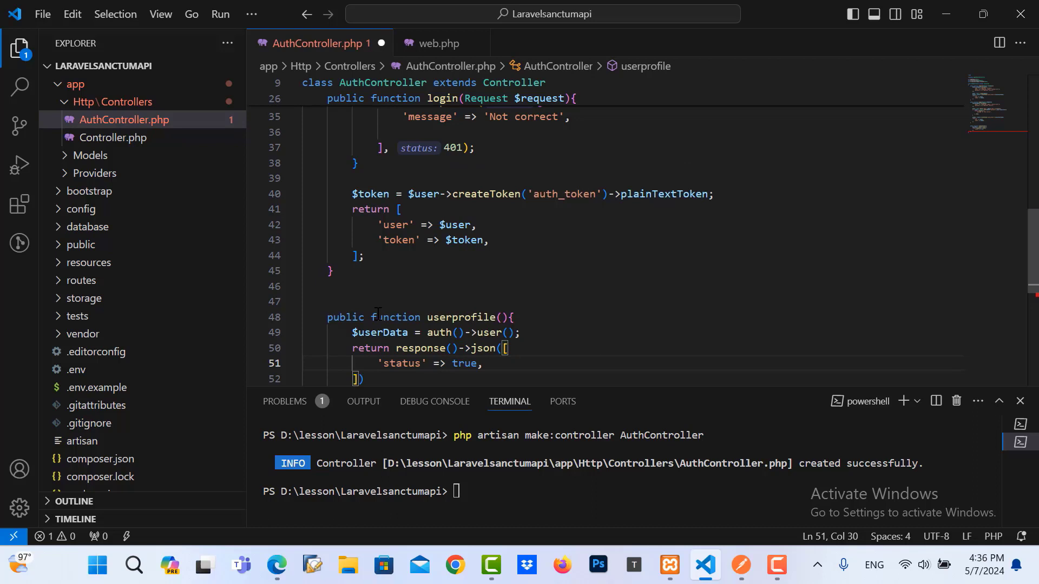
# Fill the array with status, message, 'data' => $userData and the user's id, returning 200.
pyautogui.press('Return')
pyautogui.write("'m")
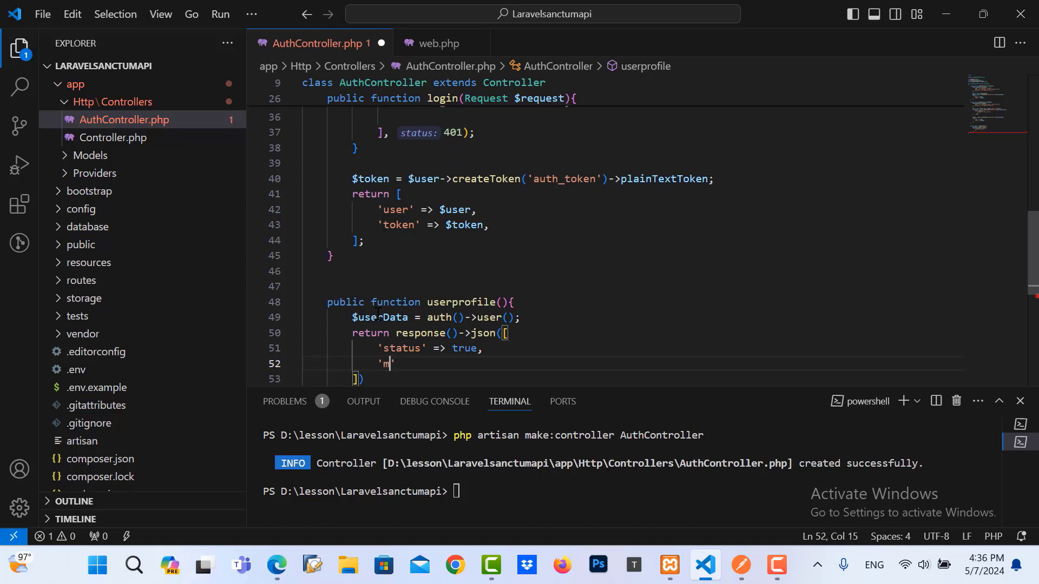
pyautogui.write("essage' ")
pyautogui.write('=> ')
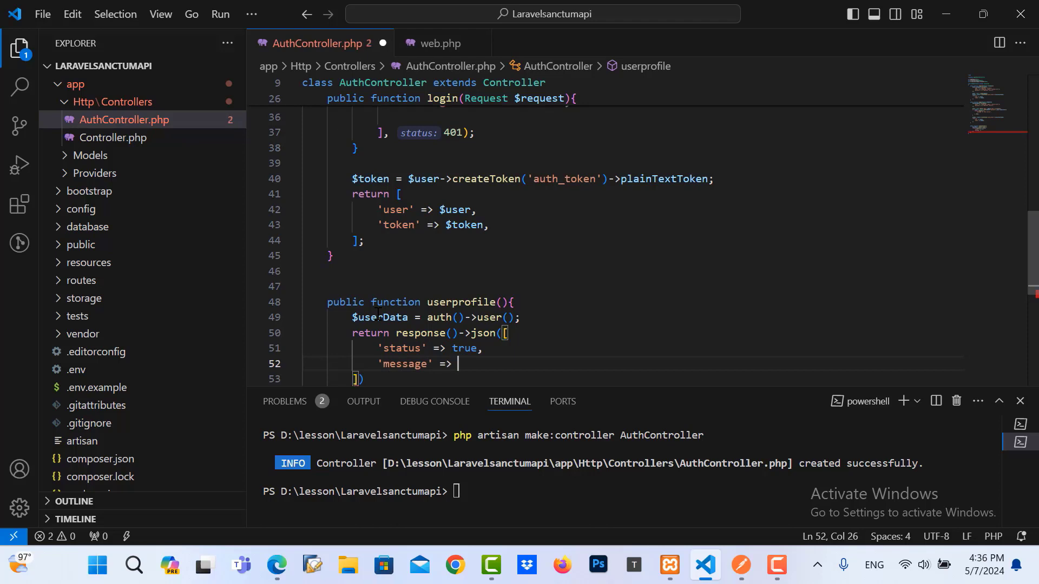
pyautogui.write("'")
pyautogui.write('User Lo')
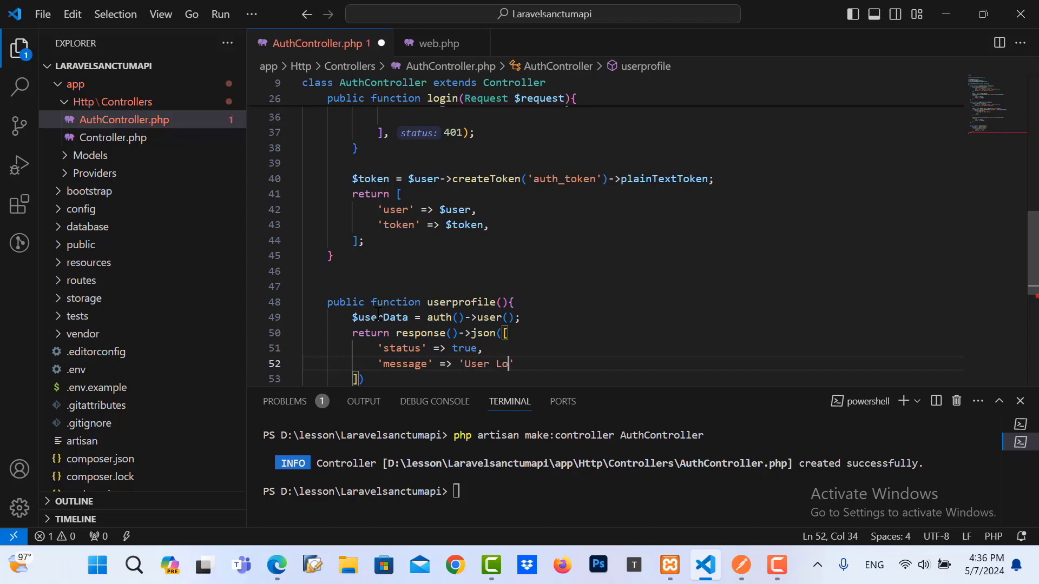
pyautogui.write('gin Pro')
pyautogui.write("file',")
pyautogui.press('Return')
pyautogui.write("'")
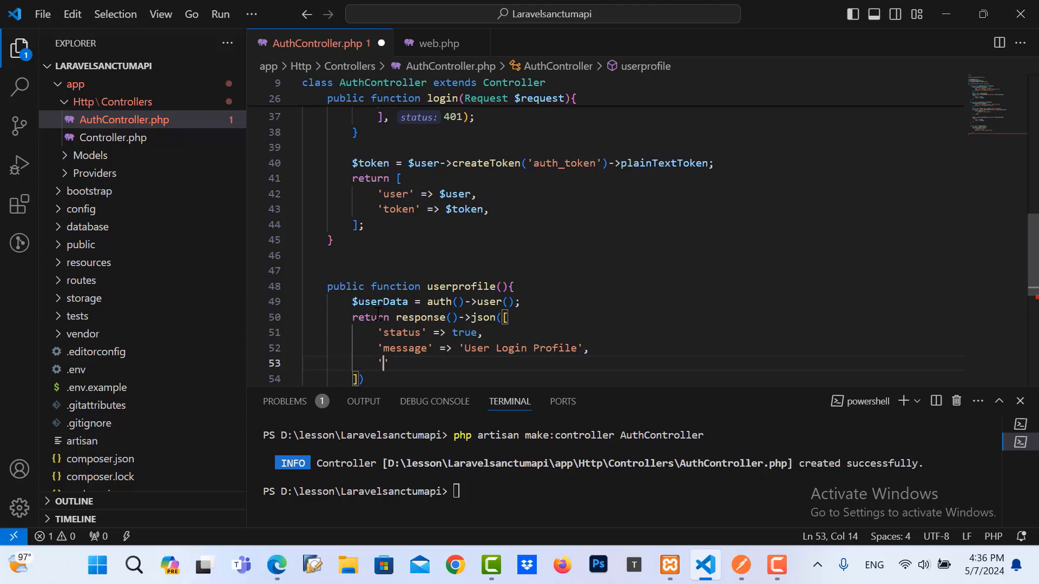
pyautogui.write("data'")
pyautogui.write(' => ')
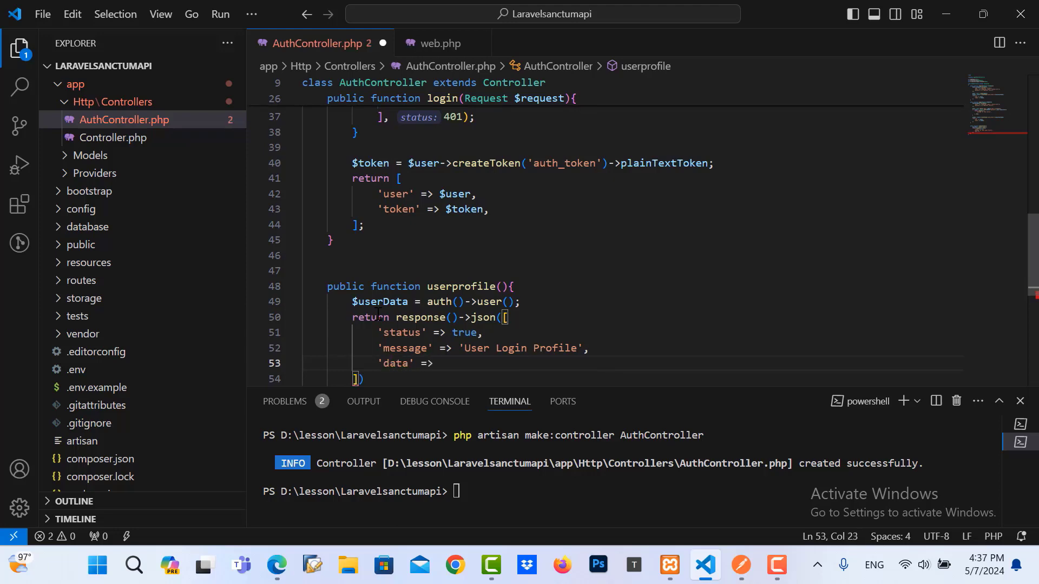
pyautogui.write('$userD')
pyautogui.press('Tab')
pyautogui.write(',')
pyautogui.press('Return')
pyautogui.write("'")
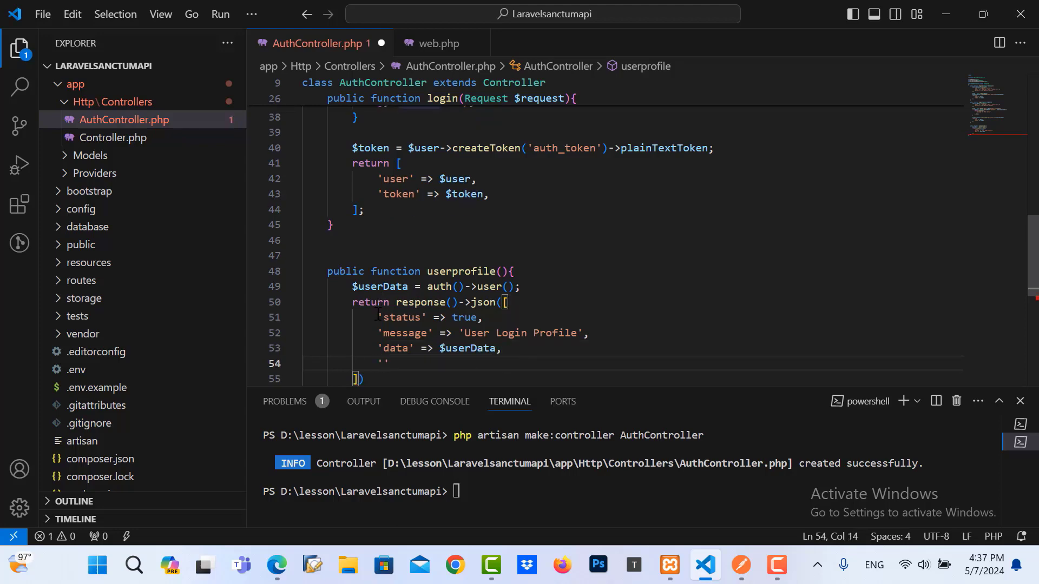
pyautogui.write("id' ")
pyautogui.write('=> ')
pyautogui.write('auth')
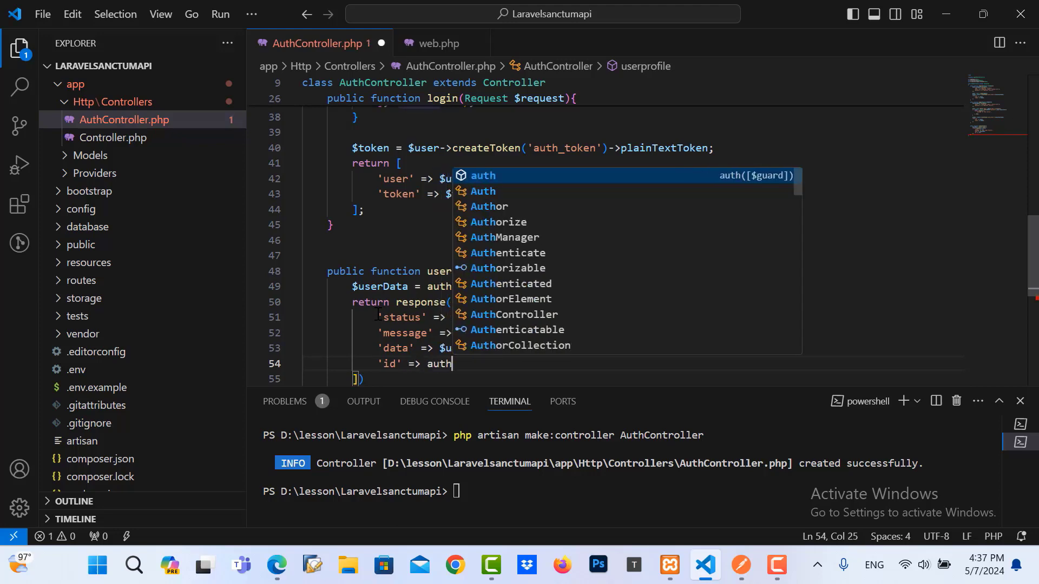
pyautogui.write('()->us')
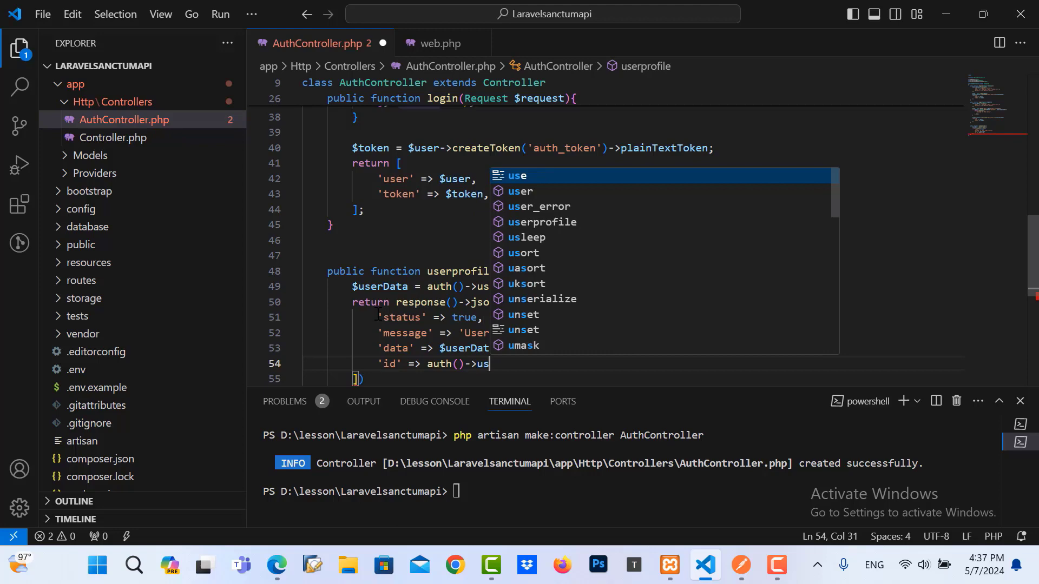
pyautogui.write('er()')
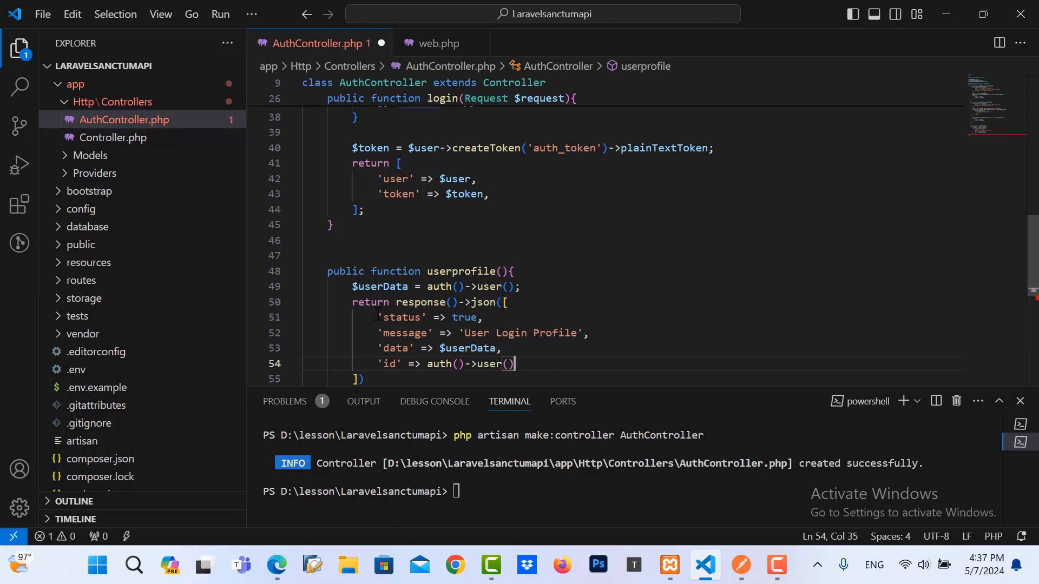
pyautogui.write('->id')
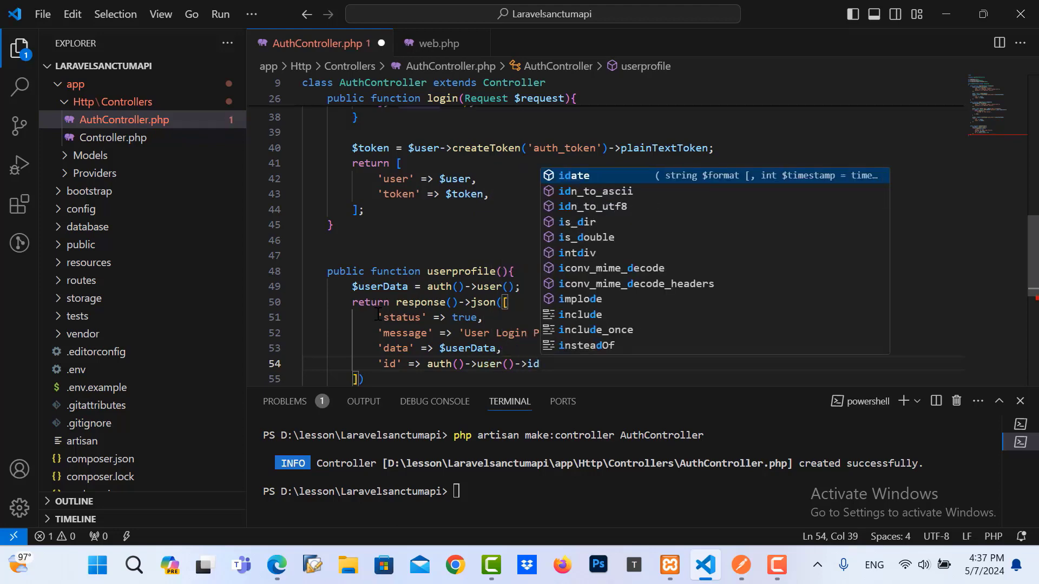
pyautogui.click(358, 379)
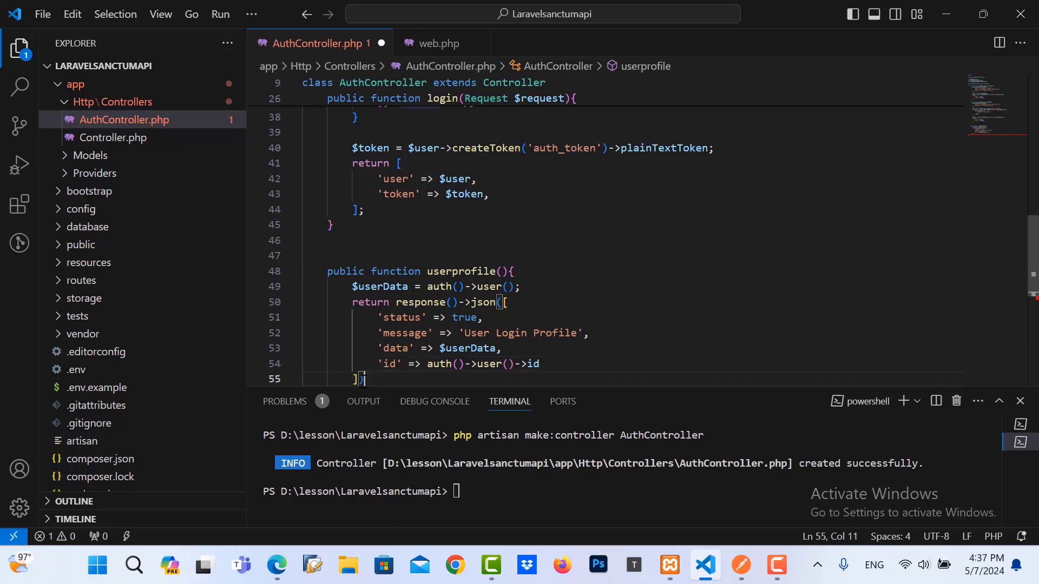
pyautogui.scroll(-1, 357, 379)
pyautogui.write(',200')
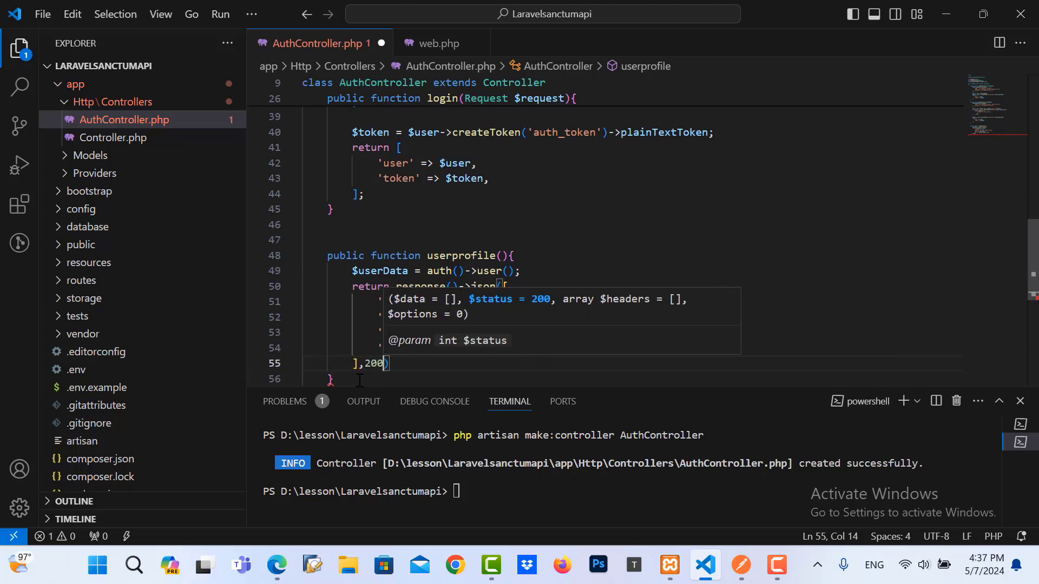
pyautogui.click(370, 381)
pyautogui.click(410, 365)
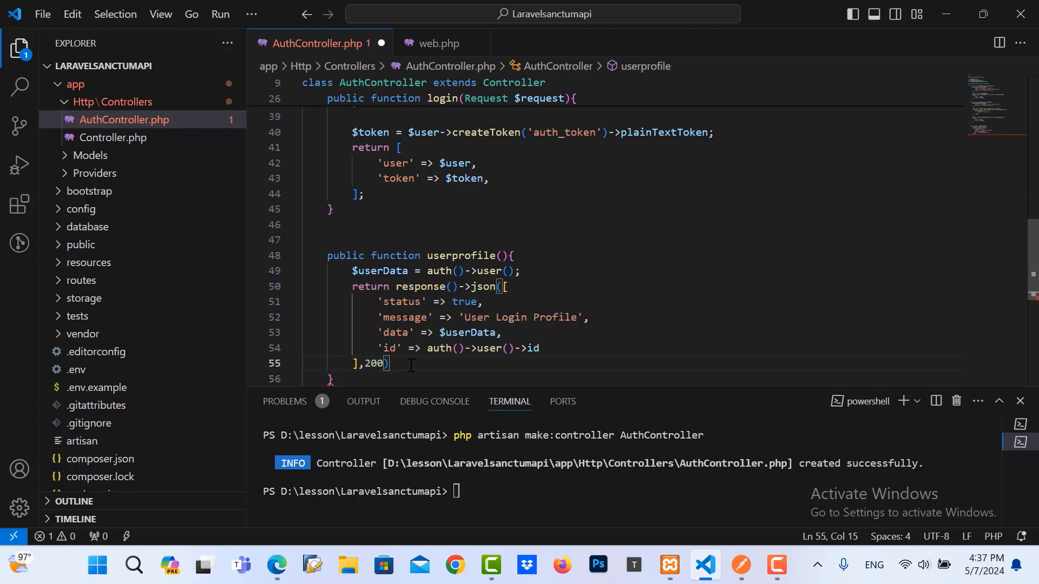
pyautogui.write(';')
pyautogui.scroll(-1, 410, 365)
# Save AuthController.php from the File menu.
pyautogui.press('Down')
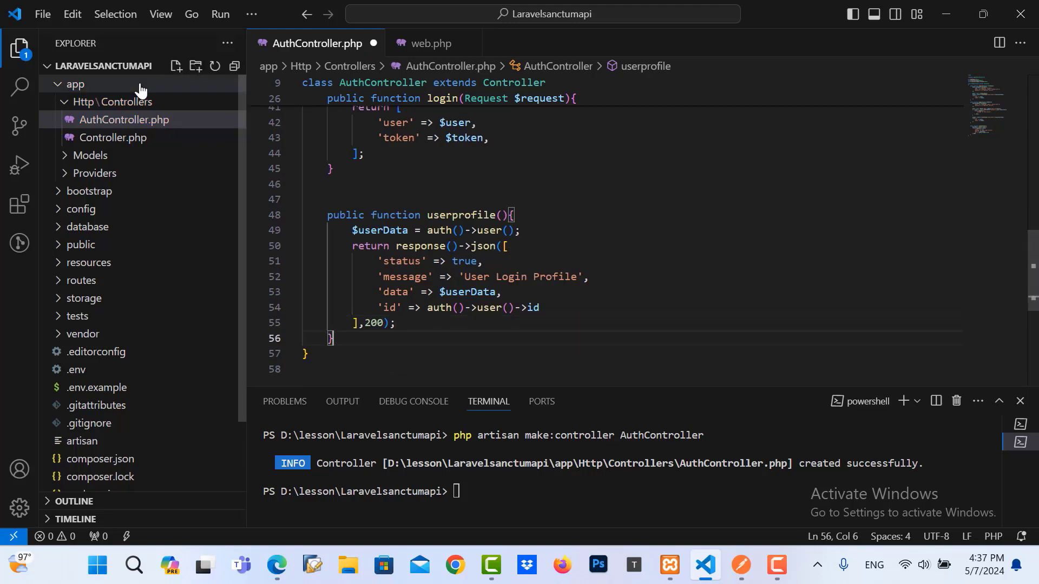
pyautogui.click(43, 14)
pyautogui.click(82, 271)
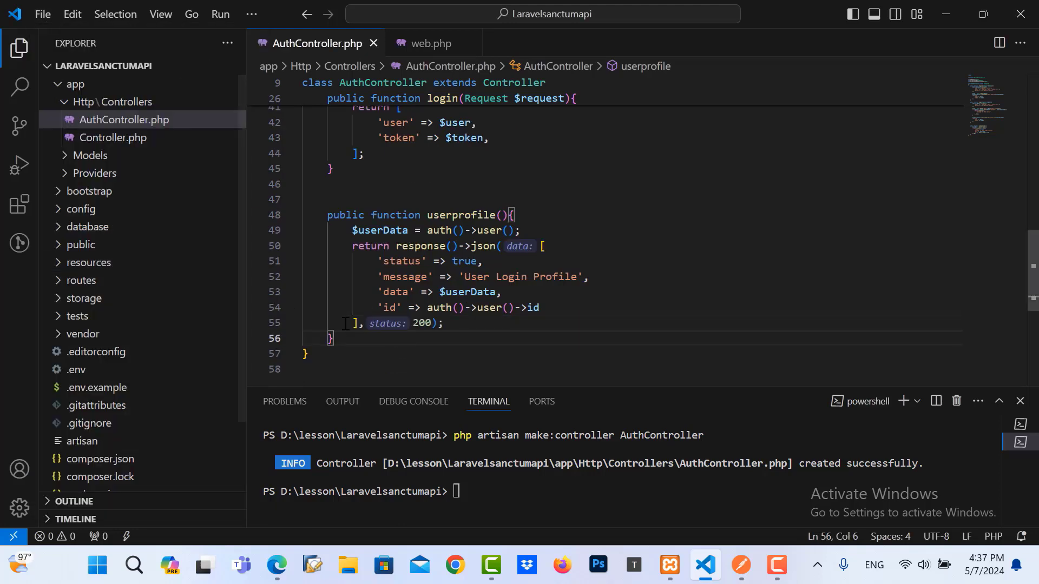
# Open routes/api.php from the Explorer.
pyautogui.click(90, 102)
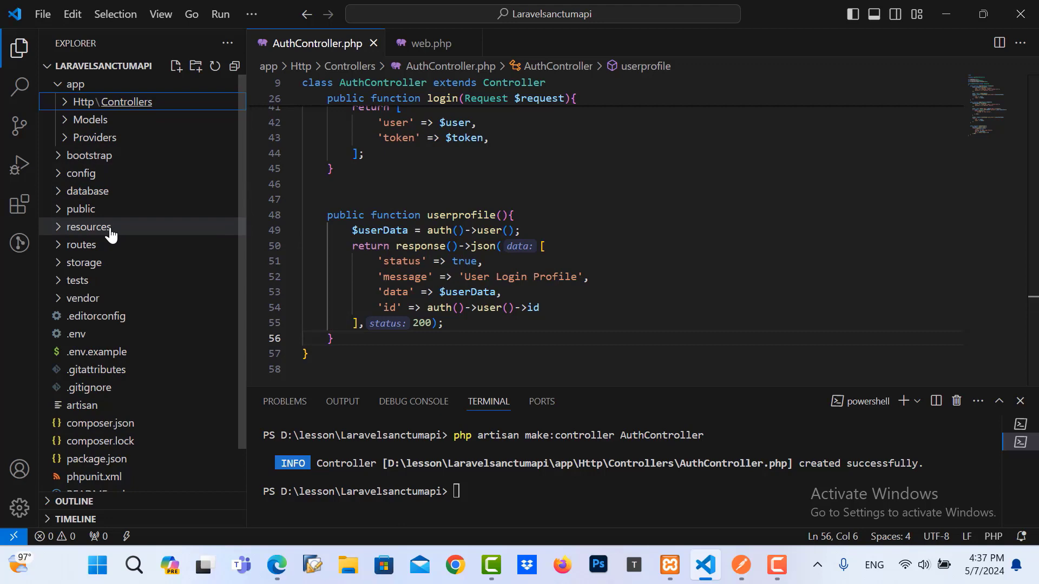
pyautogui.click(145, 244)
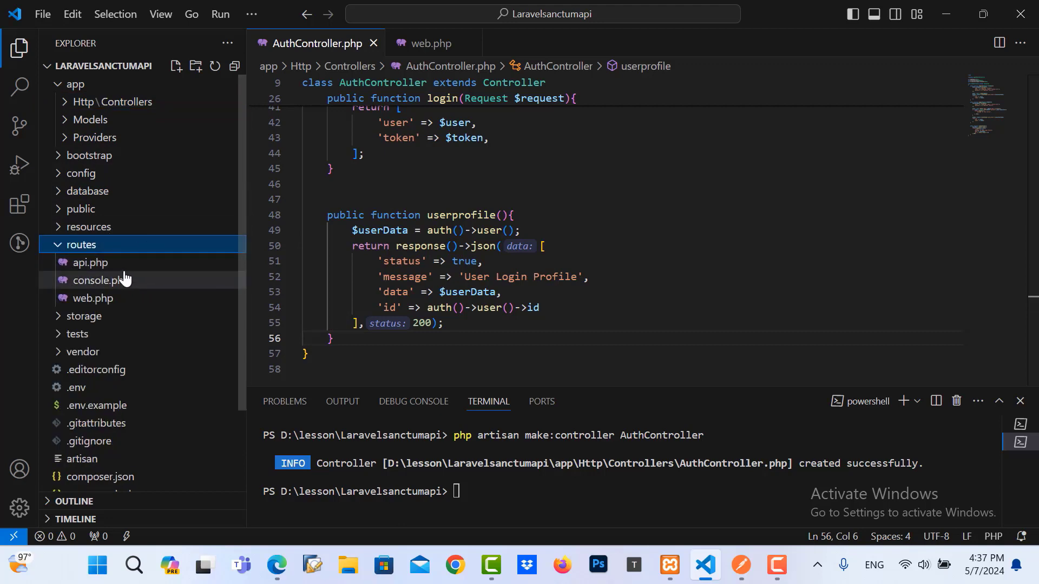
pyautogui.click(90, 263)
pyautogui.scroll(-1, 601, 177)
# Below the /user route, add Route::group with "middleware" => "auth:sanctum", copied from line 8.
pyautogui.click(600, 158)
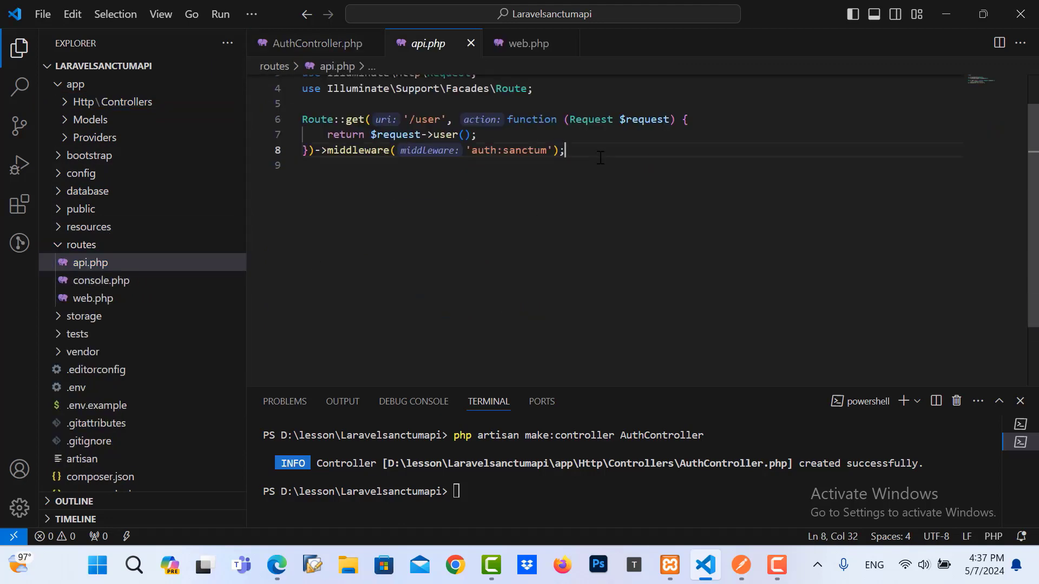
pyautogui.press('Return')
pyautogui.press('Return')
pyautogui.press('Return')
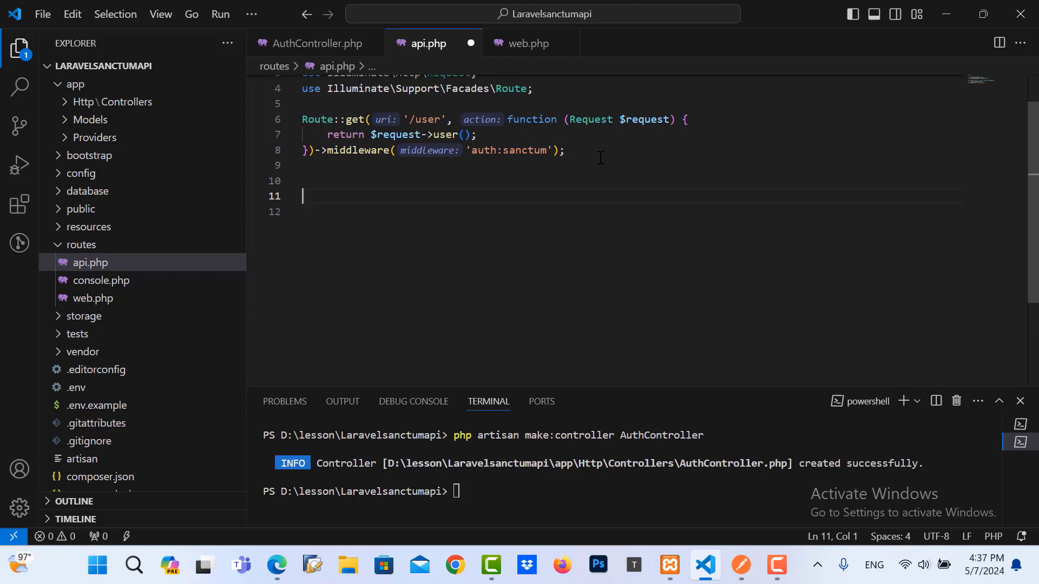
pyautogui.write('Route')
pyautogui.press('Escape')
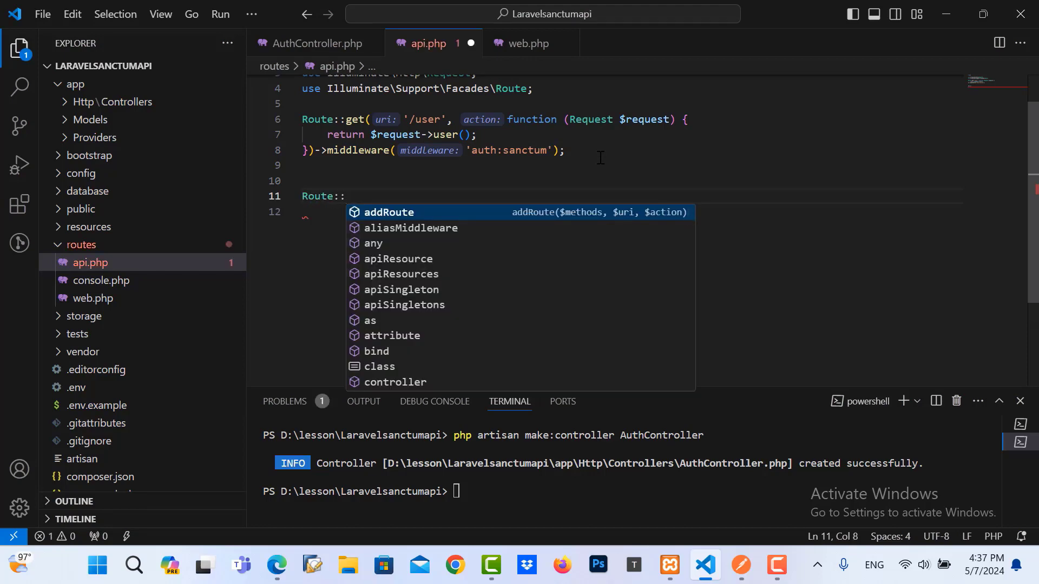
pyautogui.write('gr')
pyautogui.press('Return')
pyautogui.write('(')
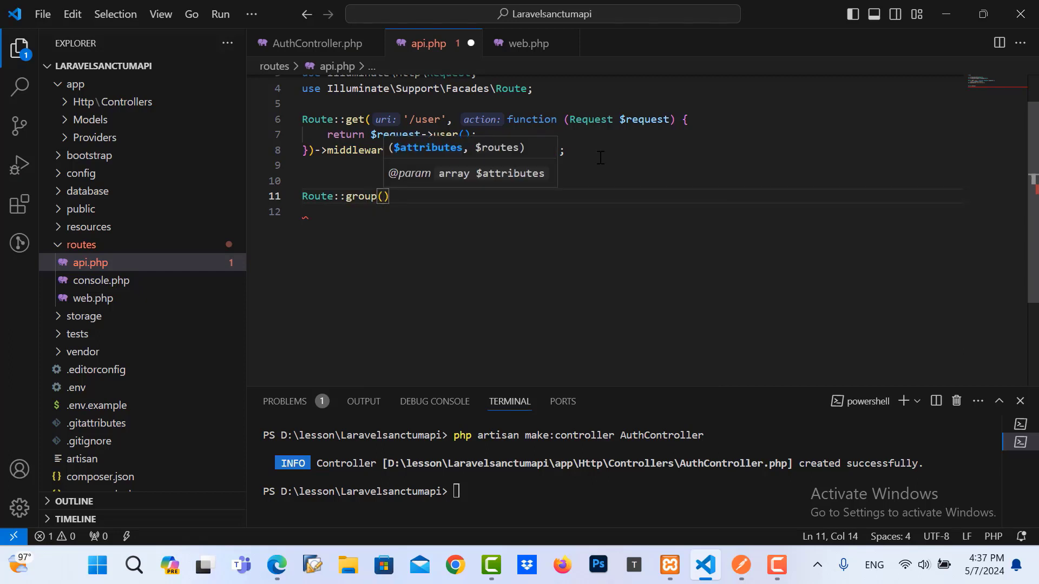
pyautogui.write('[')
pyautogui.press('Return')
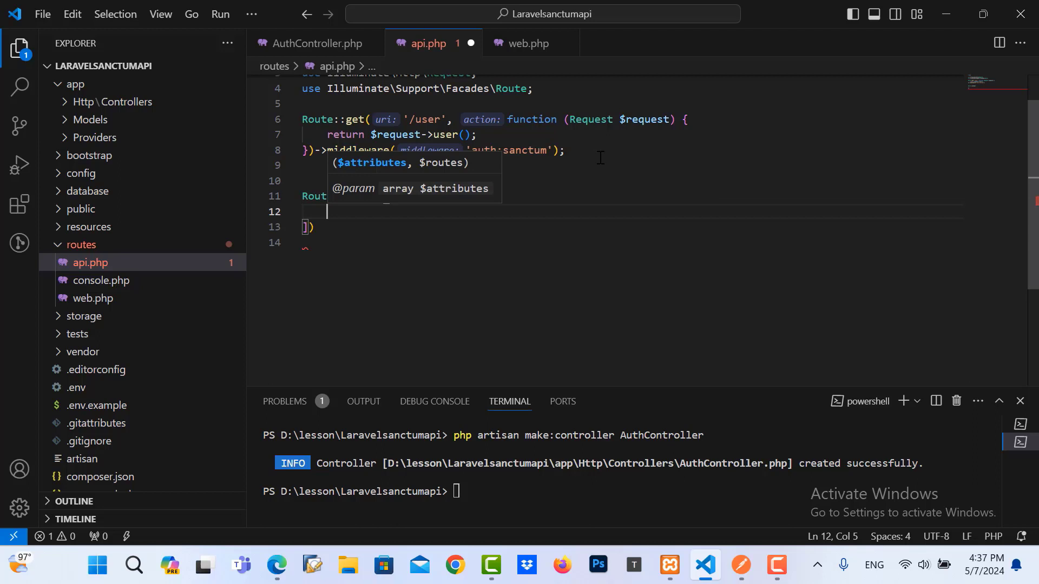
pyautogui.write('"')
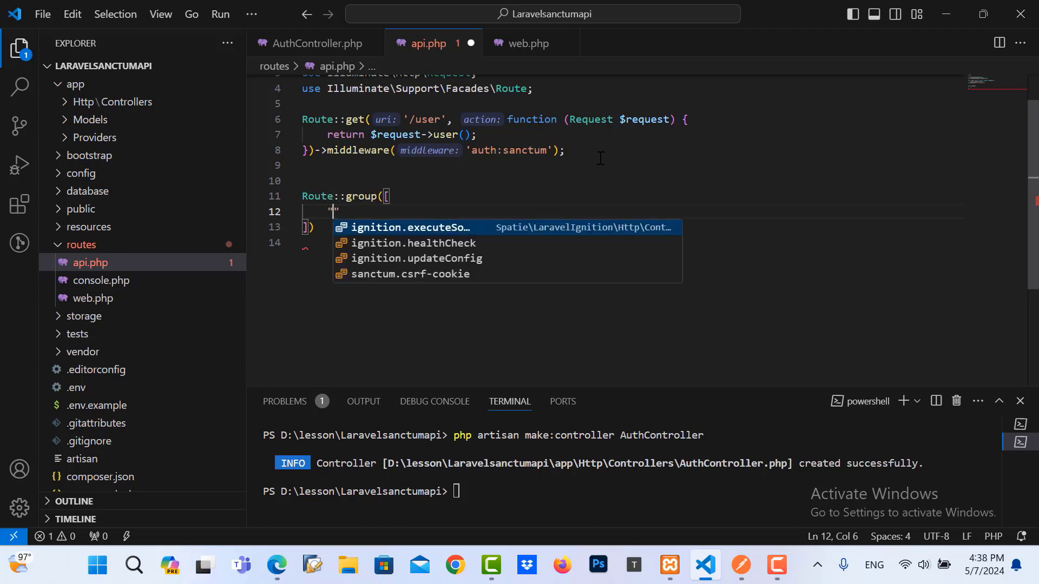
pyautogui.write('middl')
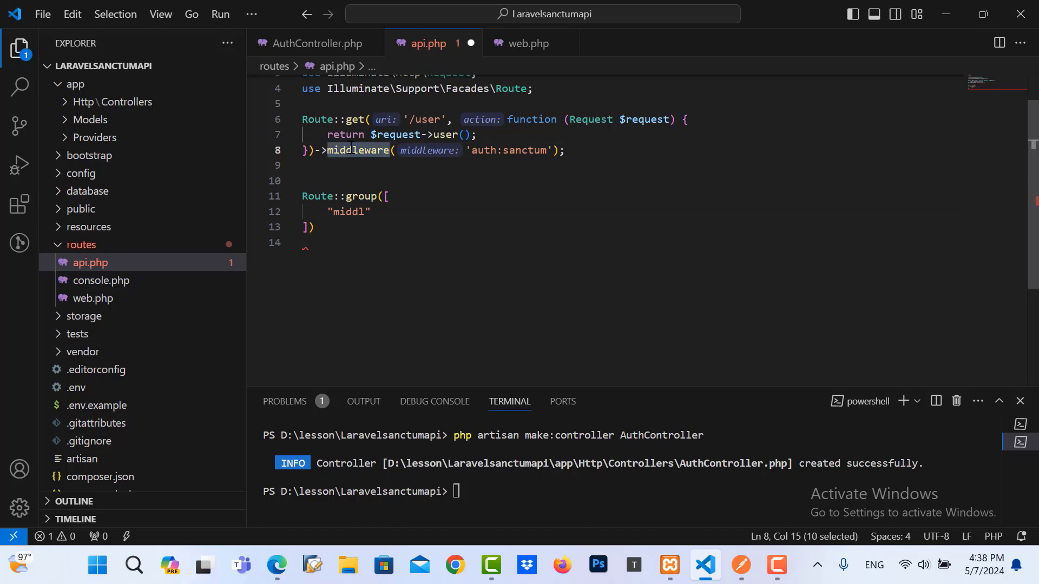
pyautogui.doubleClick(349, 211)
pyautogui.write('middleware" =')
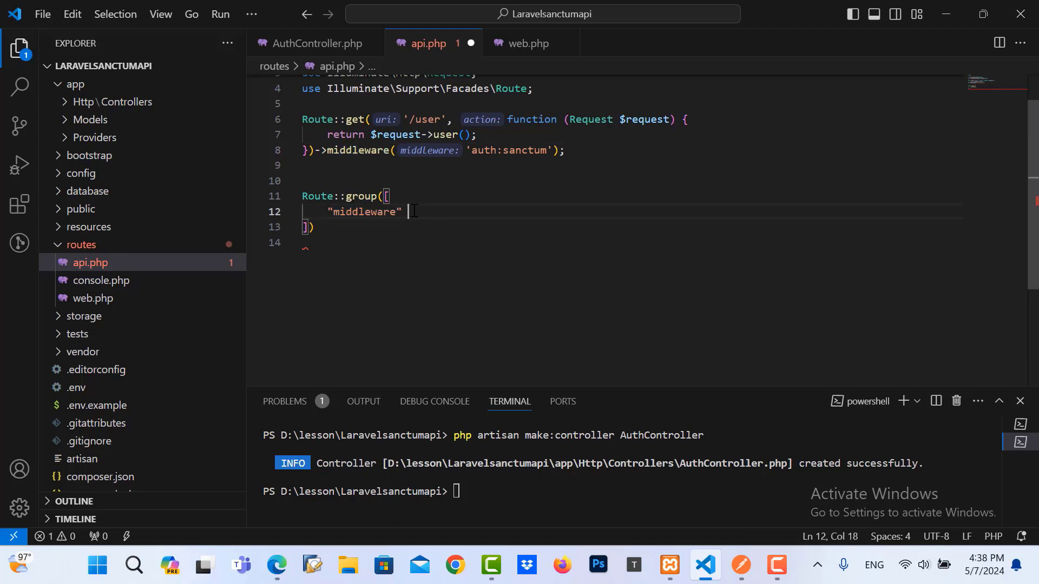
pyautogui.write('> "')
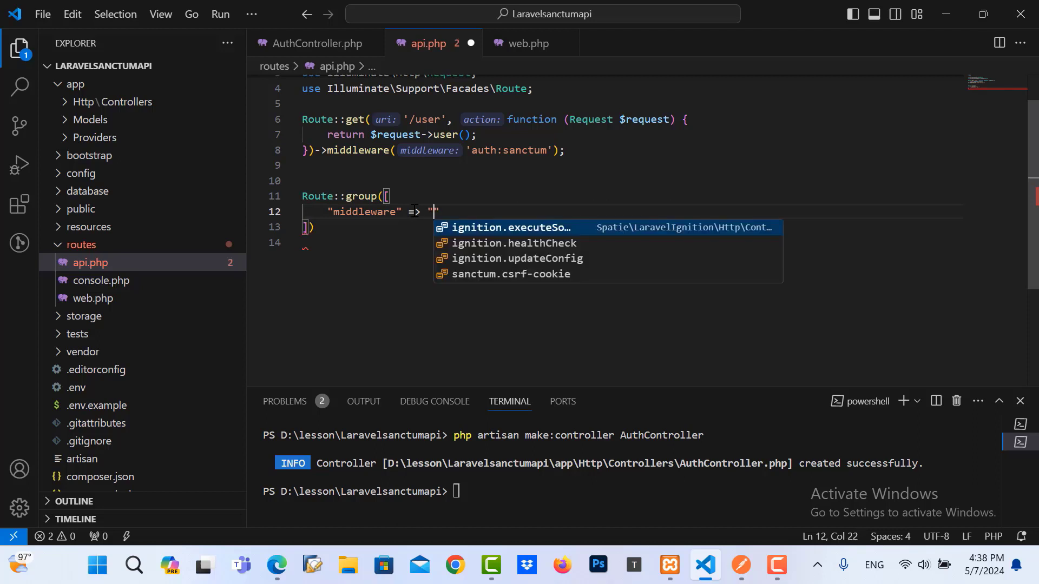
pyautogui.moveTo(471, 150); pyautogui.dragTo(548, 152)
pyautogui.hotkey('ctrl', 'c')
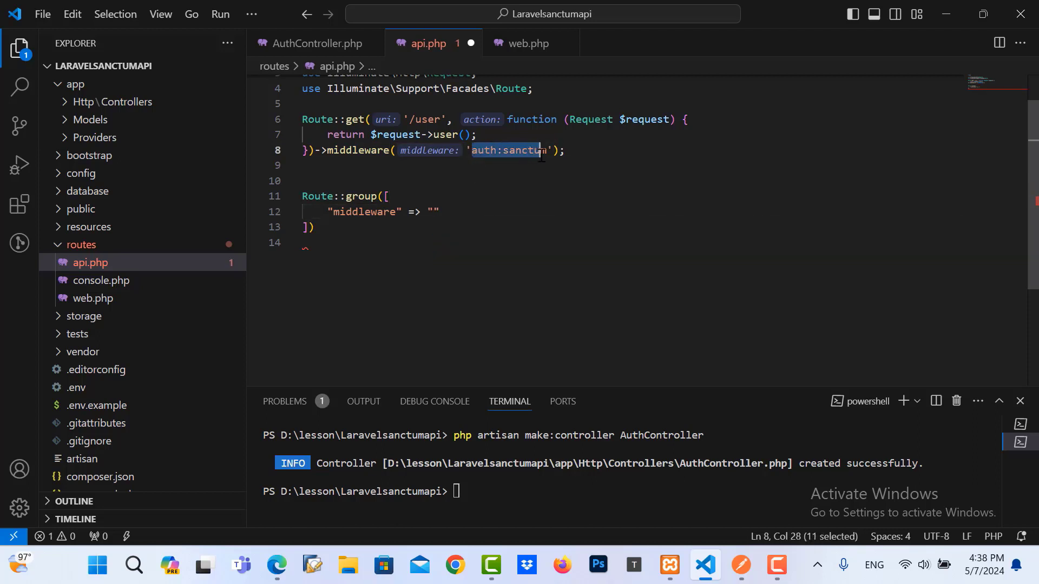
pyautogui.click(434, 212)
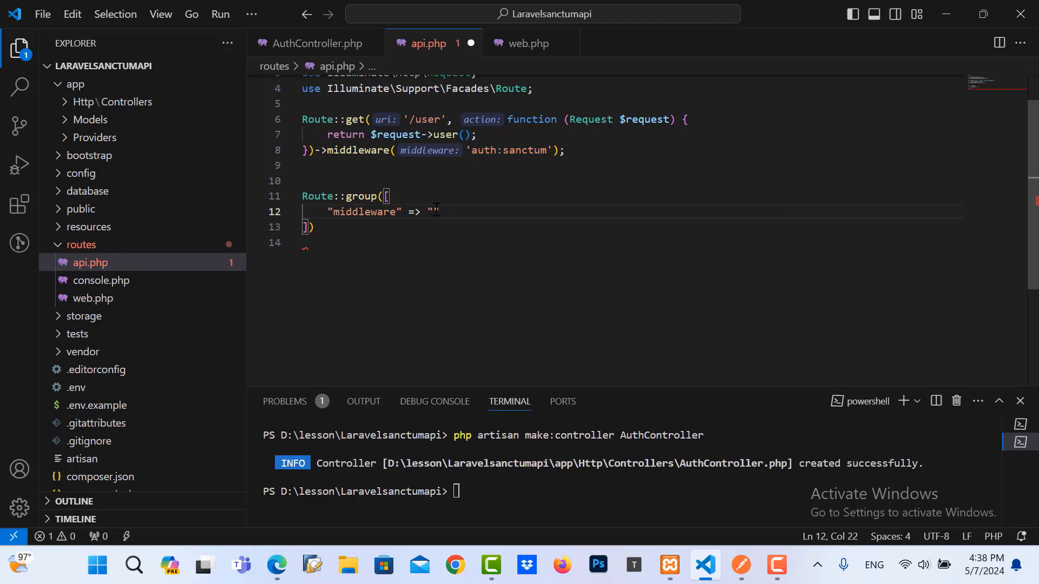
pyautogui.hotkey('ctrl', 'v')
# Add an empty function closure after the Route::group array.
pyautogui.click(309, 228)
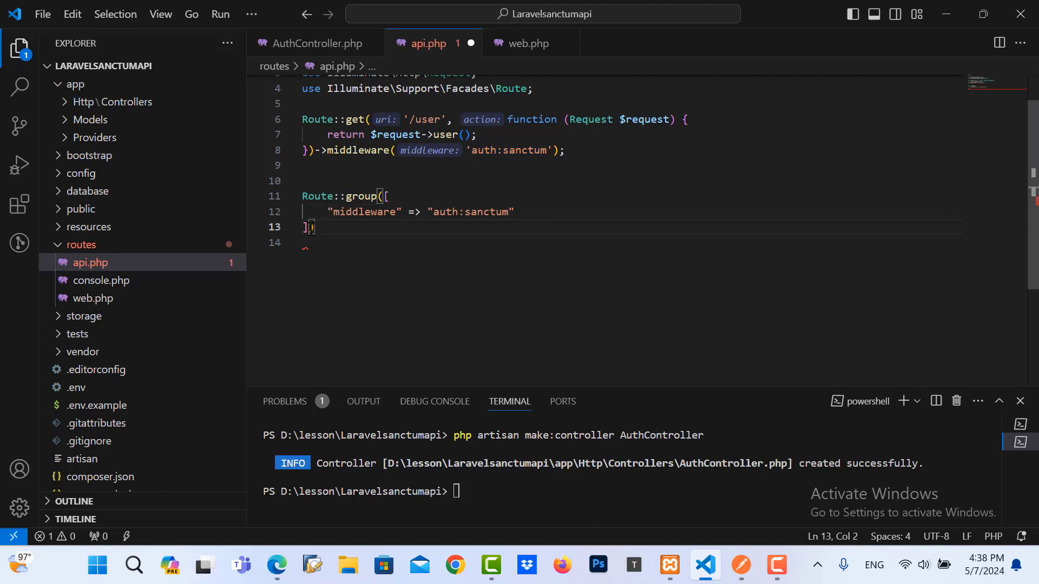
pyautogui.write(', fun')
pyautogui.press('Return')
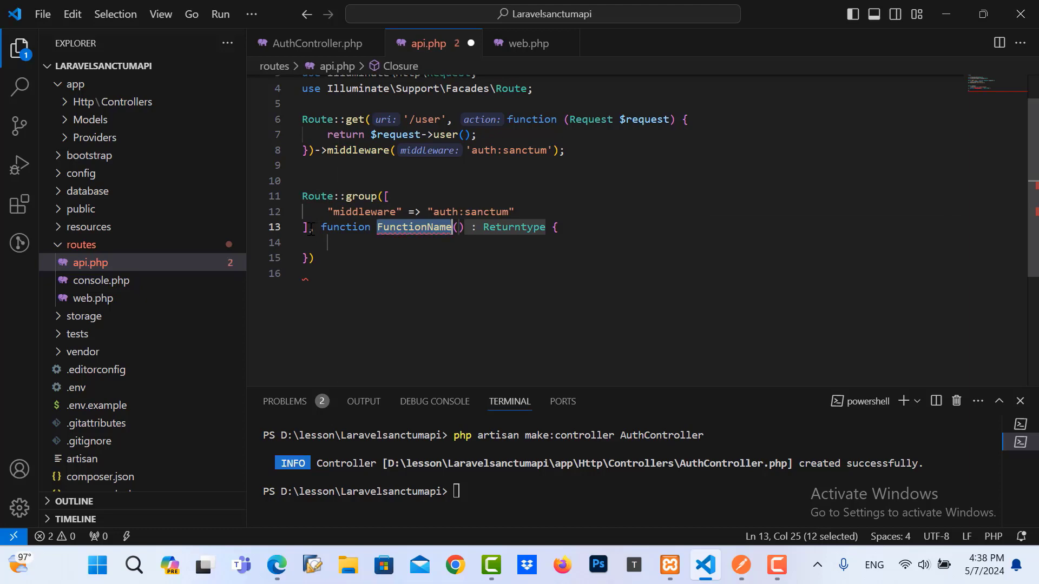
pyautogui.hotkey('ctrl', 'z')
pyautogui.write('c')
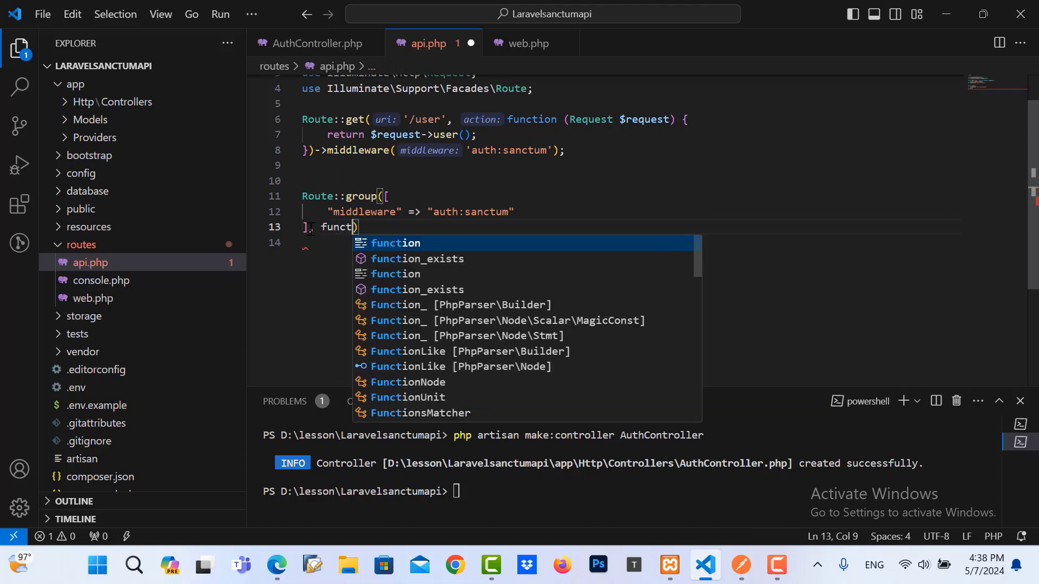
pyautogui.write('tion ()')
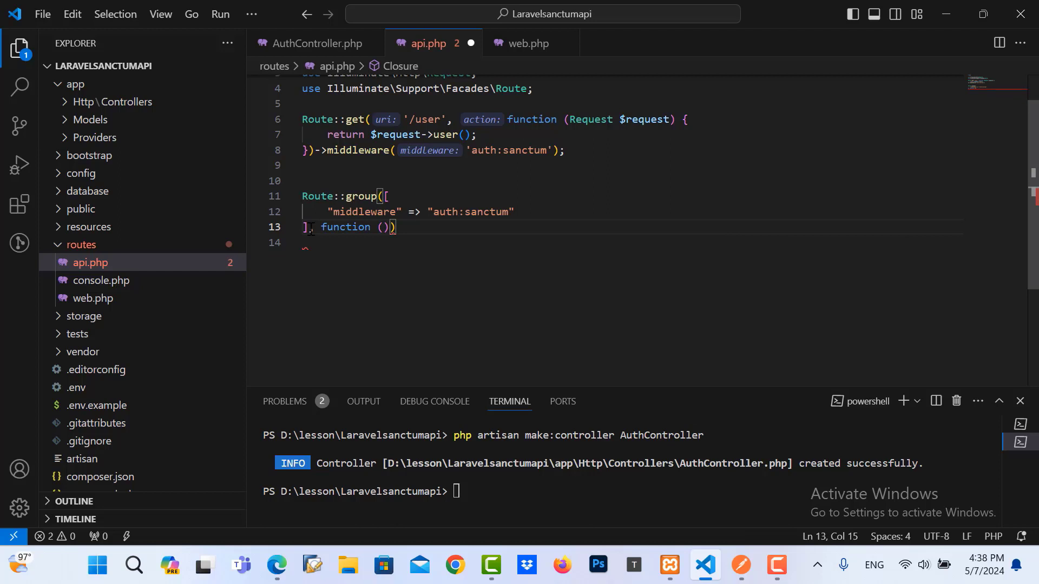
pyautogui.write('{')
pyautogui.press('Return')
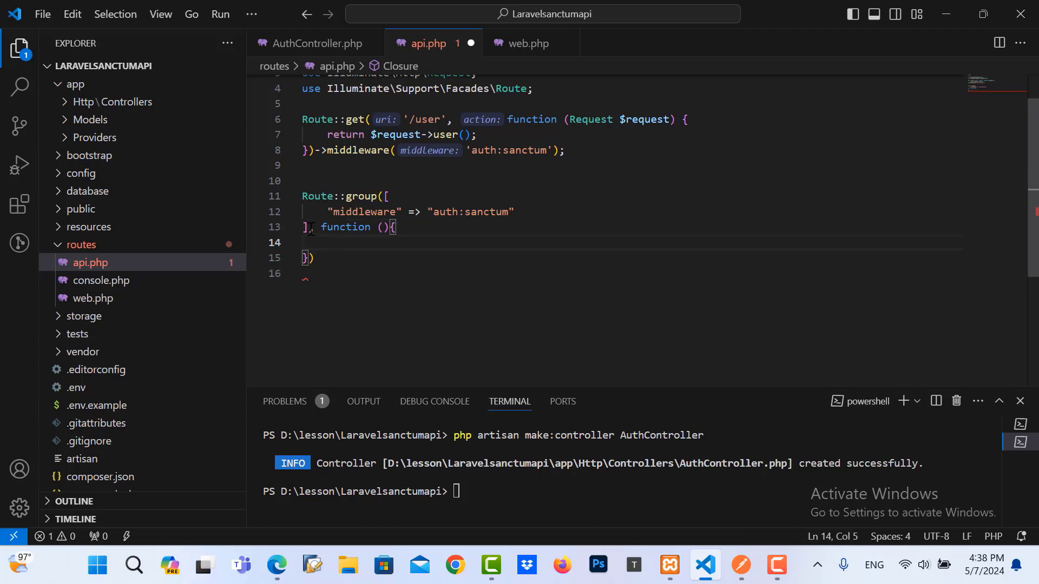
pyautogui.click(342, 260)
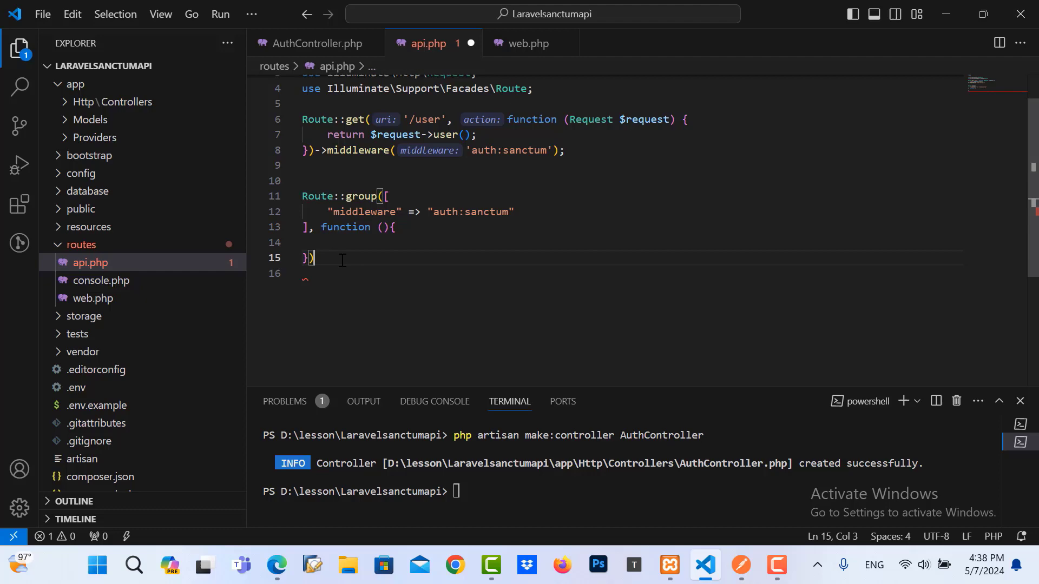
pyautogui.write(';')
pyautogui.press('Up')
pyautogui.press('Tab')
pyautogui.write('rou')
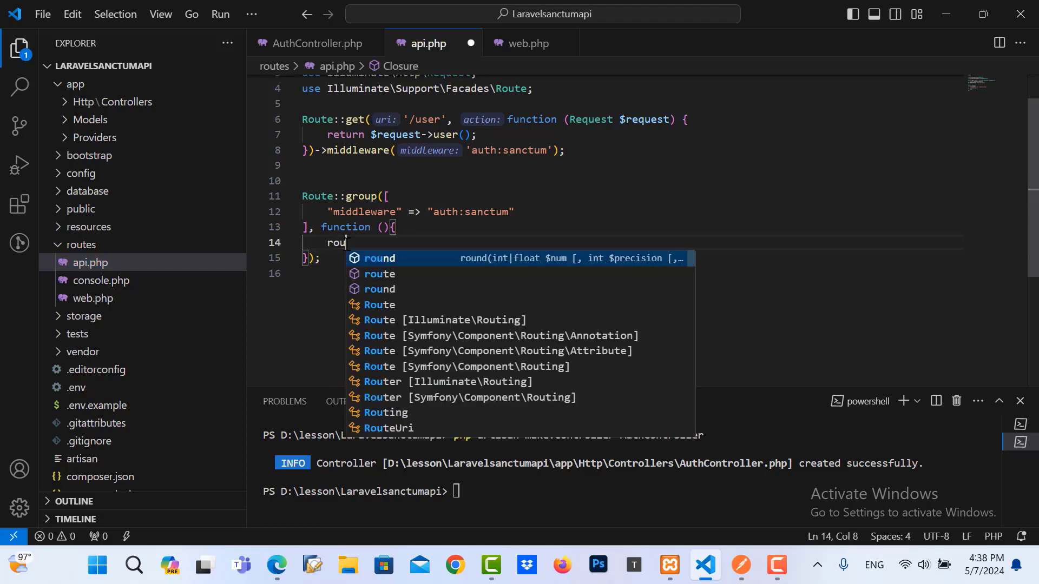
pyautogui.write('t')
# Inside the closure, add Route::get('userprofile', [AuthController::class, 'userprofile']).
pyautogui.press('Return')
pyautogui.press('BackSpace')
pyautogui.press('BackSpace')
pyautogui.press('BackSpace')
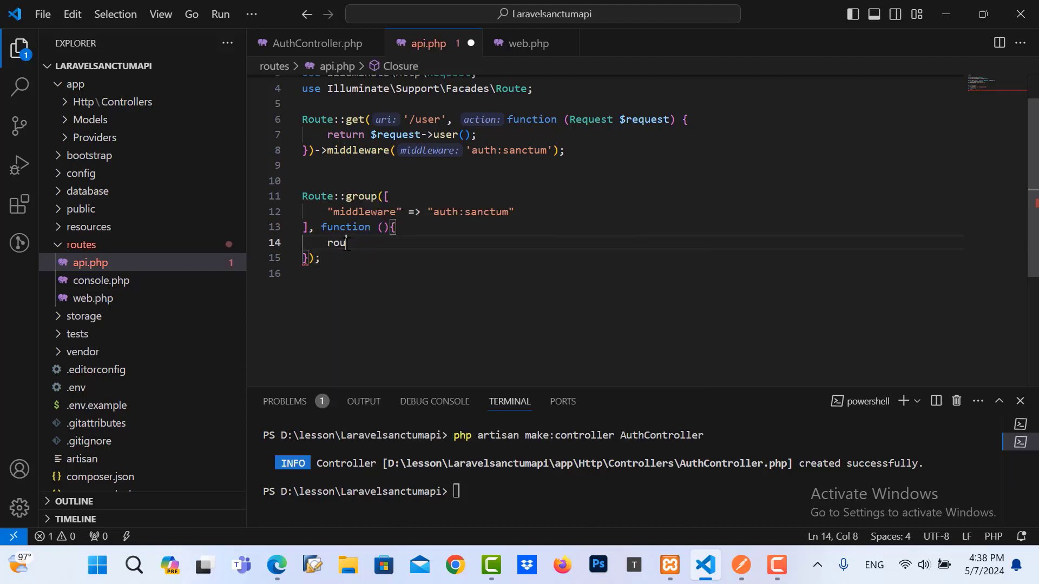
pyautogui.press('BackSpace')
pyautogui.press('BackSpace')
pyautogui.press('BackSpace')
pyautogui.write('Tour')
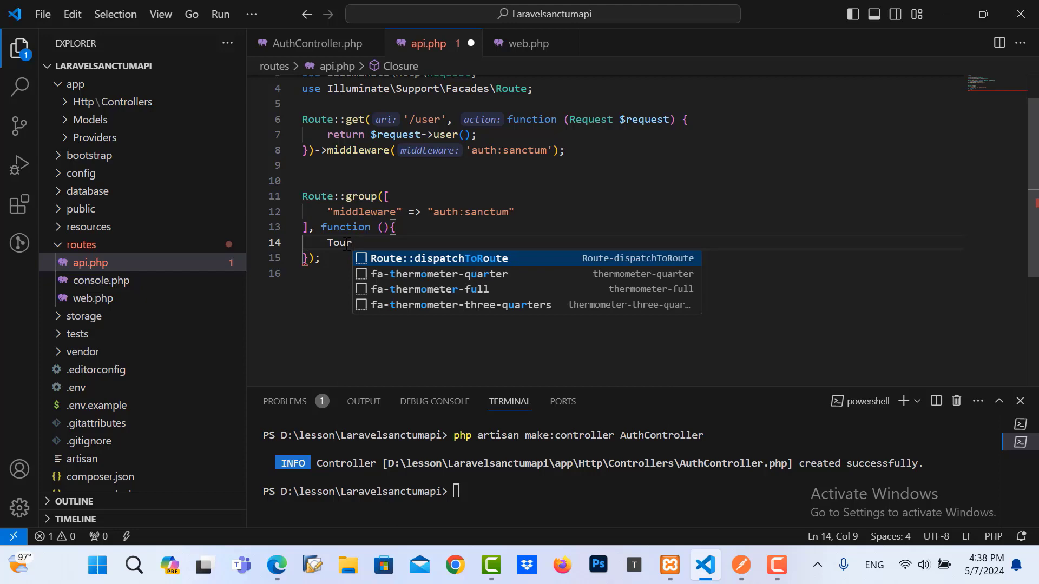
pyautogui.press('BackSpace')
pyautogui.press('BackSpace')
pyautogui.press('BackSpace')
pyautogui.press('BackSpace')
pyautogui.write('Route')
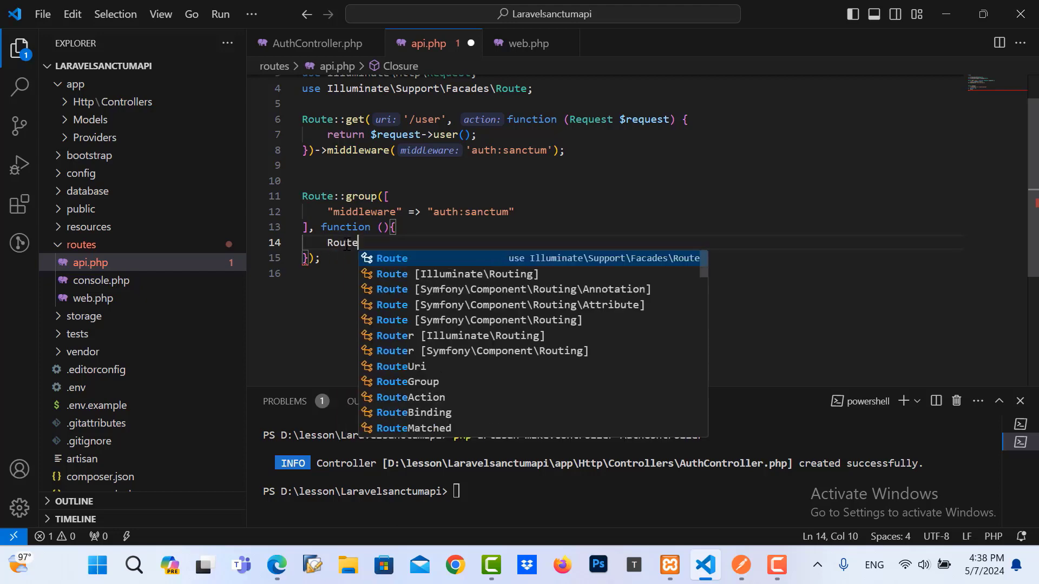
pyautogui.write('::get')
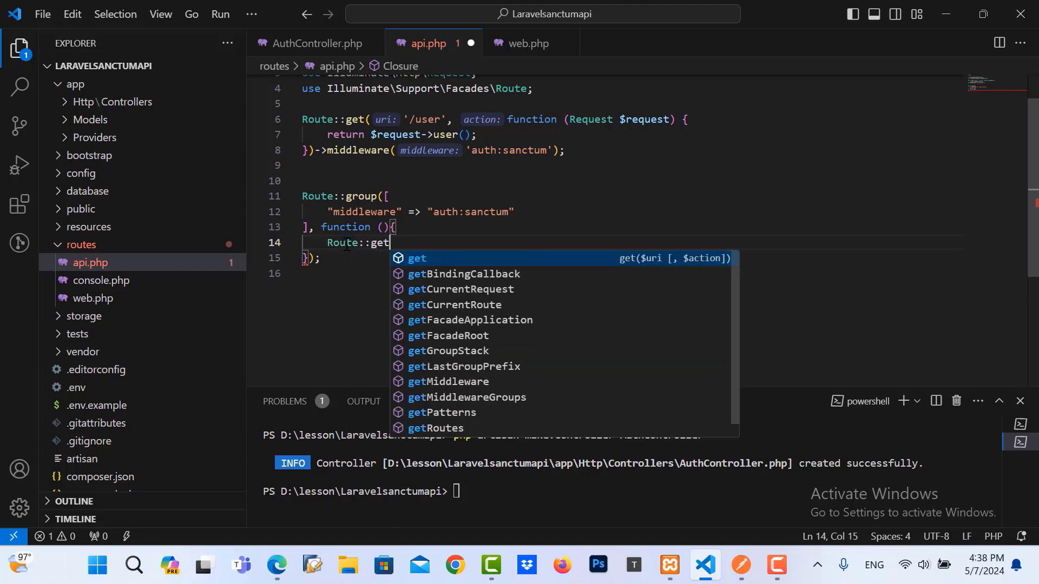
pyautogui.press('Return')
pyautogui.write("'user")
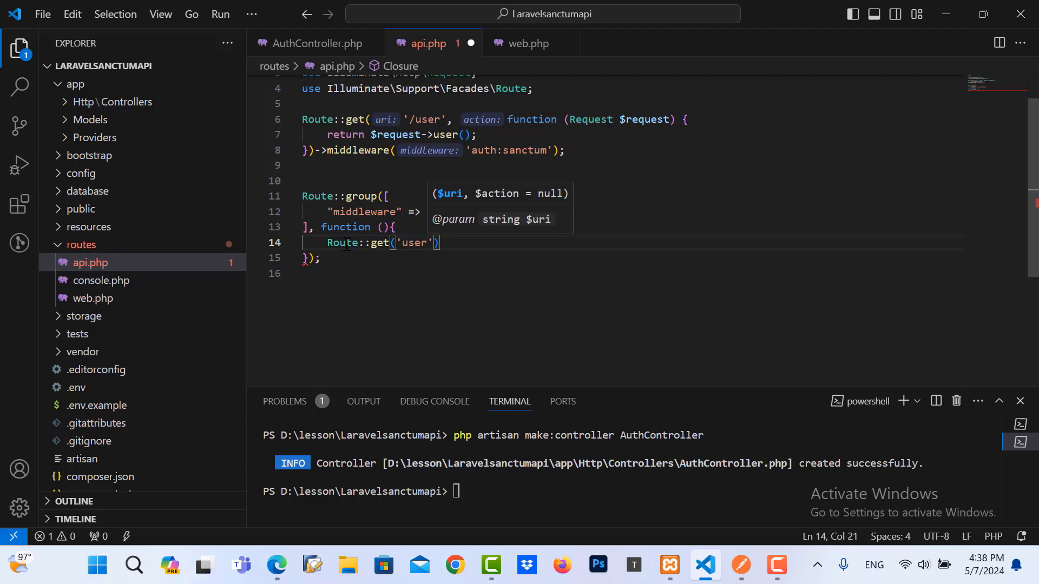
pyautogui.write("profile'")
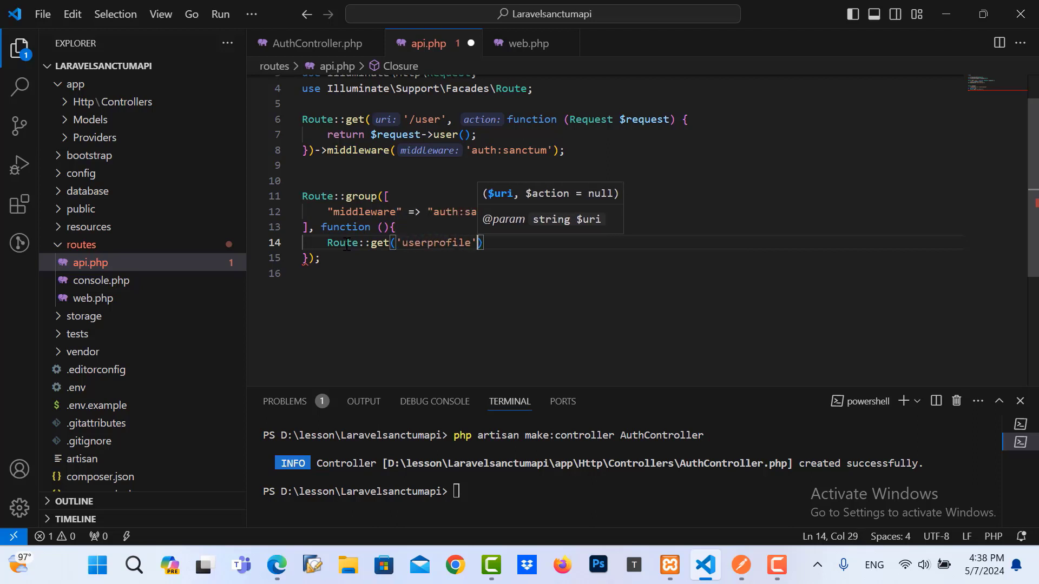
pyautogui.write(',[')
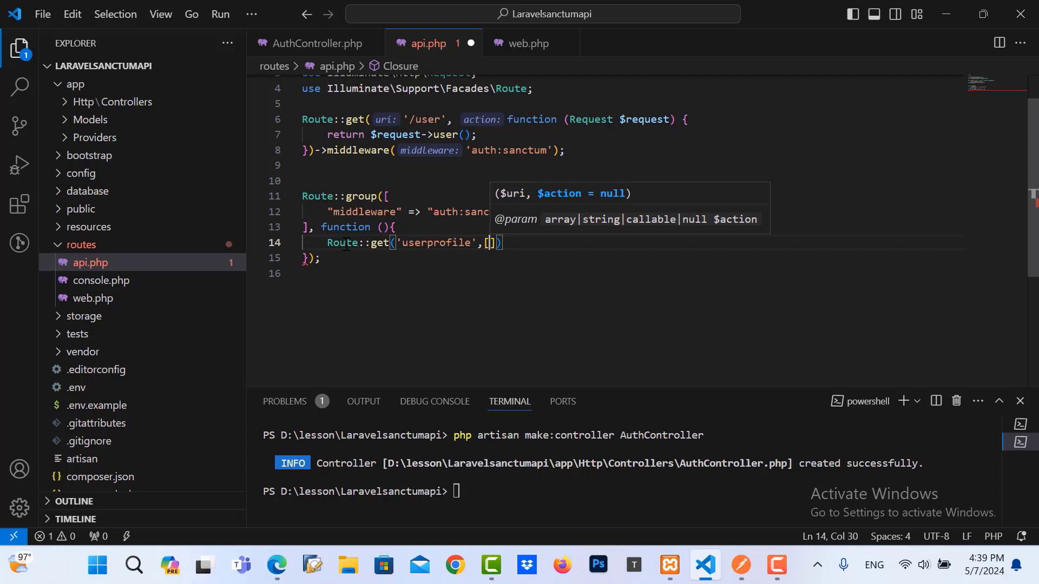
pyautogui.write('Aut')
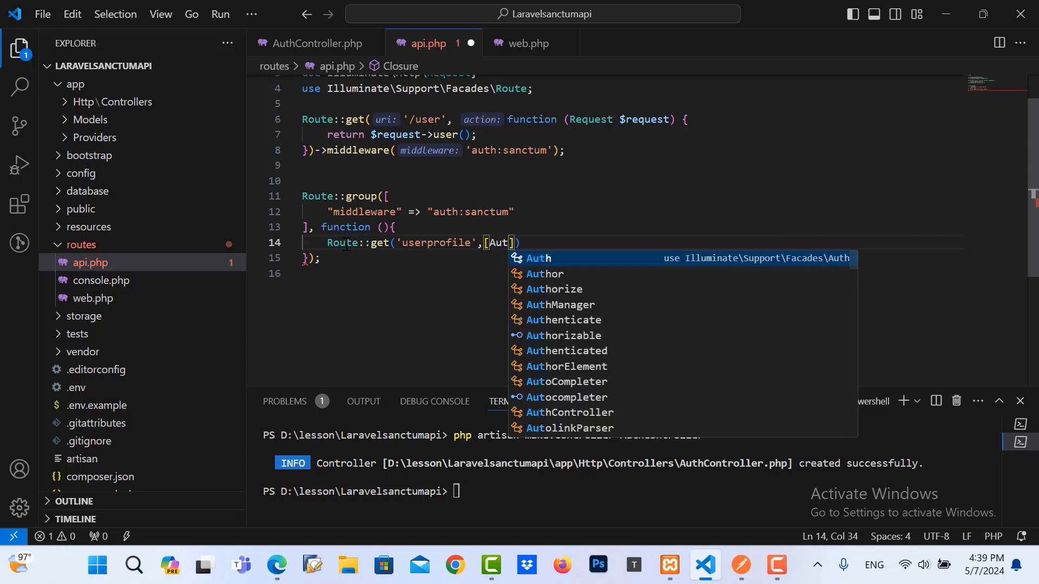
pyautogui.write('hCon')
pyautogui.press('Return')
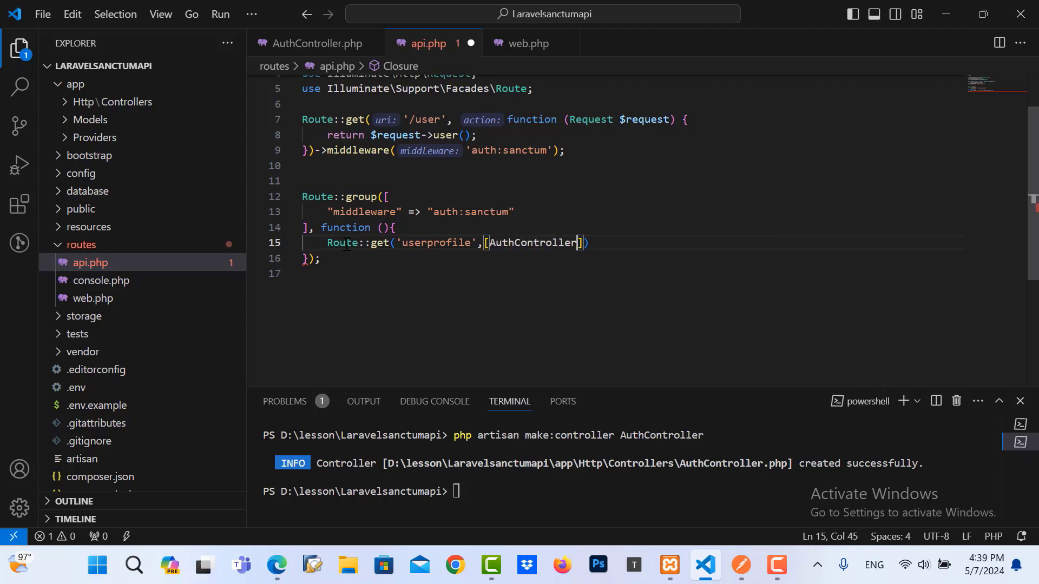
pyautogui.write('::')
pyautogui.press('Return')
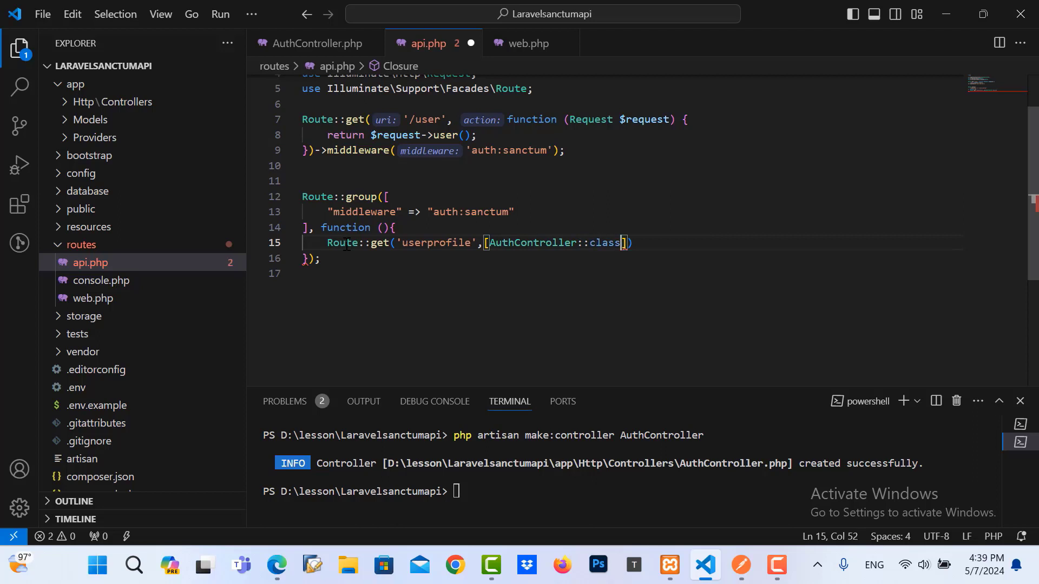
pyautogui.write(",'")
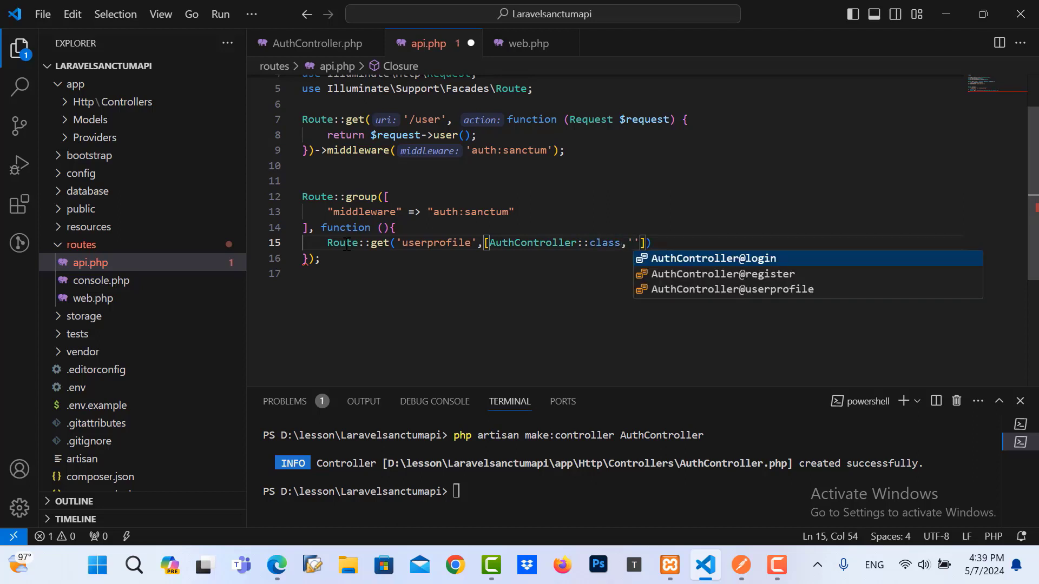
pyautogui.write('userprofile')
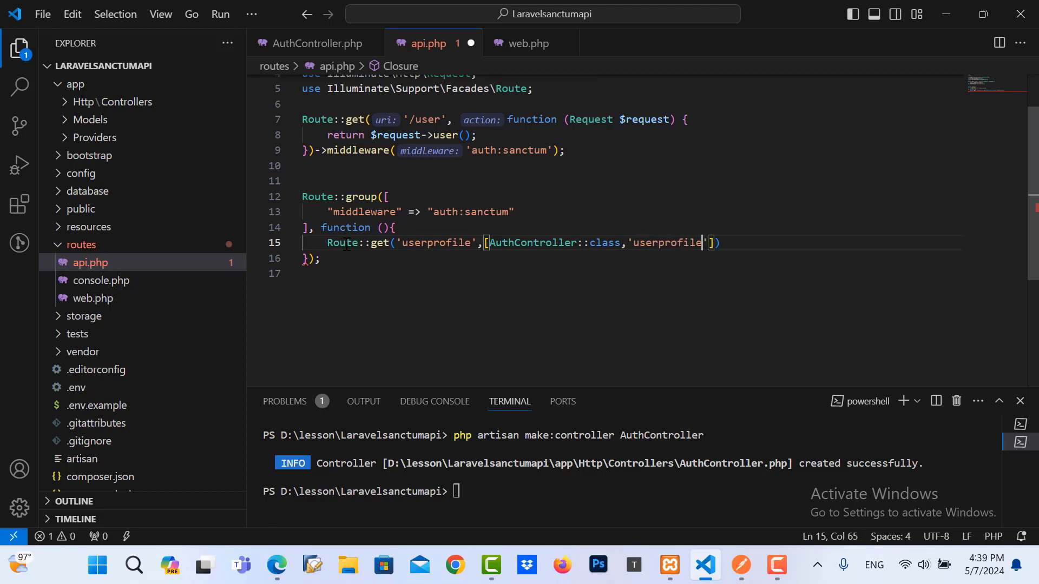
pyautogui.press('Right')
pyautogui.press('Right')
pyautogui.press('Right')
pyautogui.write(';')
# Save api.php and select the userprofile route path.
pyautogui.click(42, 14)
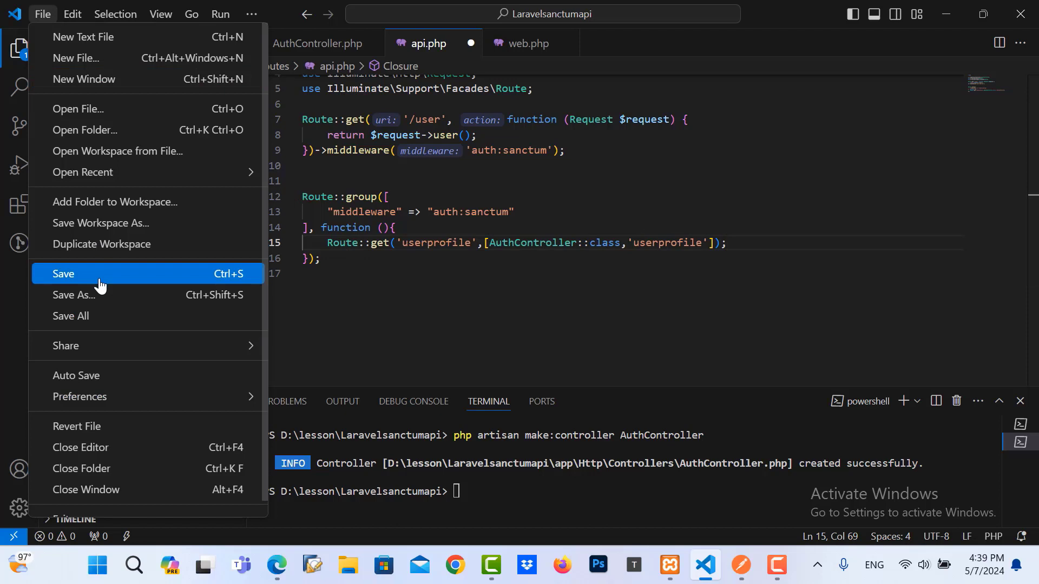
pyautogui.click(99, 274)
pyautogui.doubleClick(439, 244)
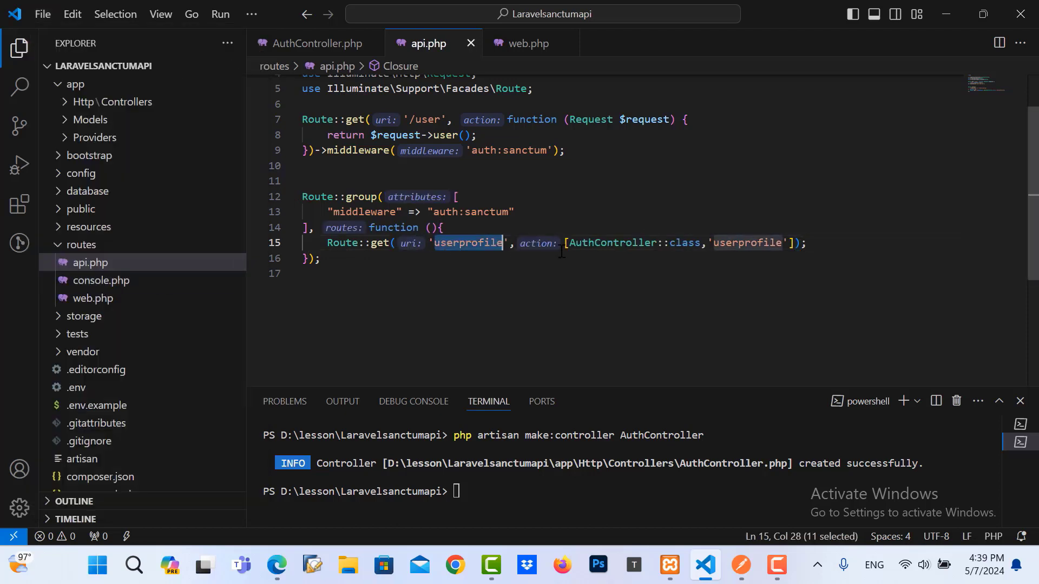
pyautogui.doubleClick(747, 242)
pyautogui.click(777, 242)
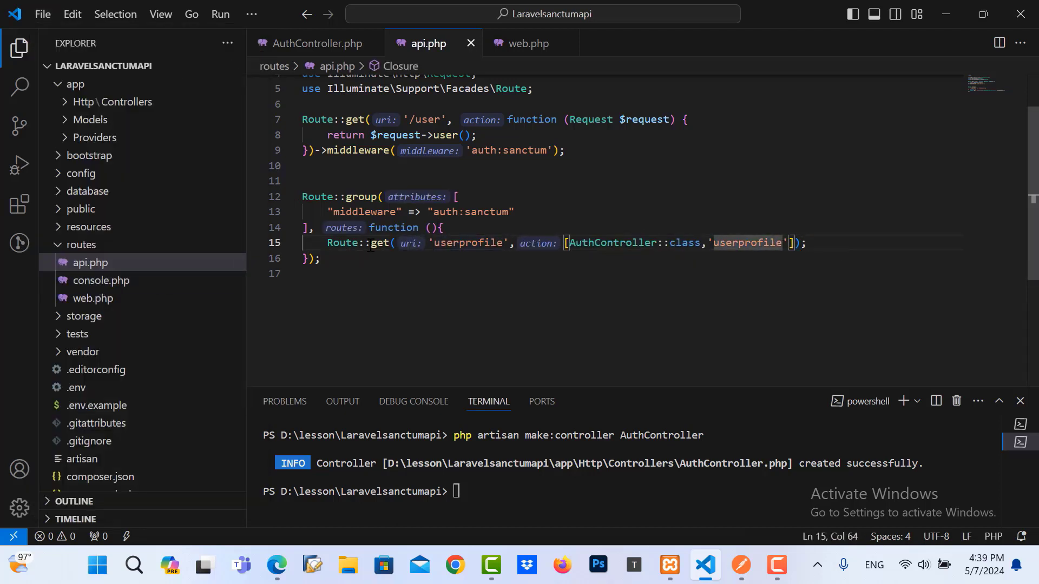
# Copy the 'userprofile' route path and return to Postman's userProfile request.
pyautogui.click(347, 243)
pyautogui.click(504, 244)
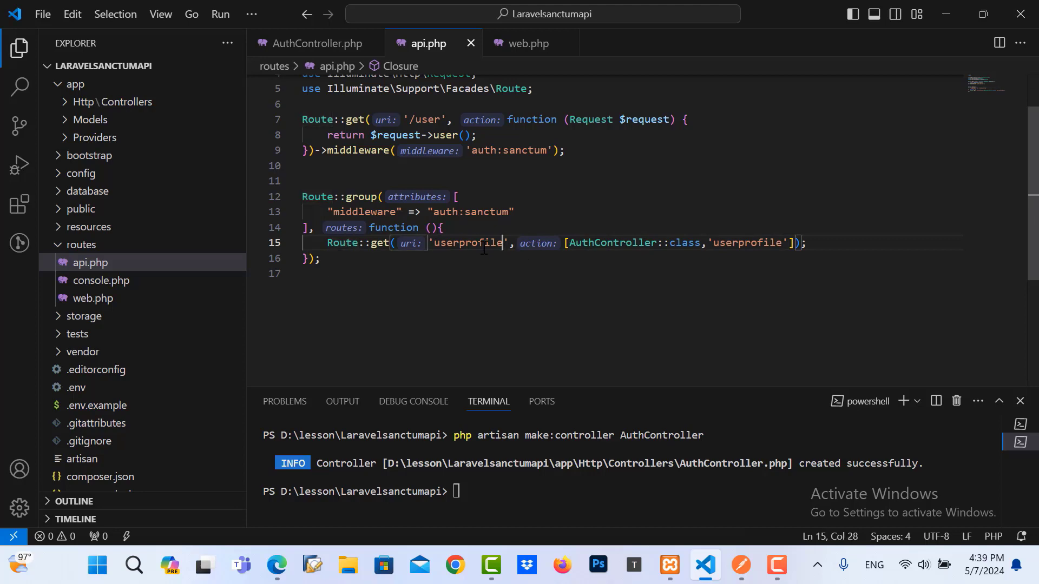
pyautogui.doubleClick(484, 244)
pyautogui.rightClick(484, 244)
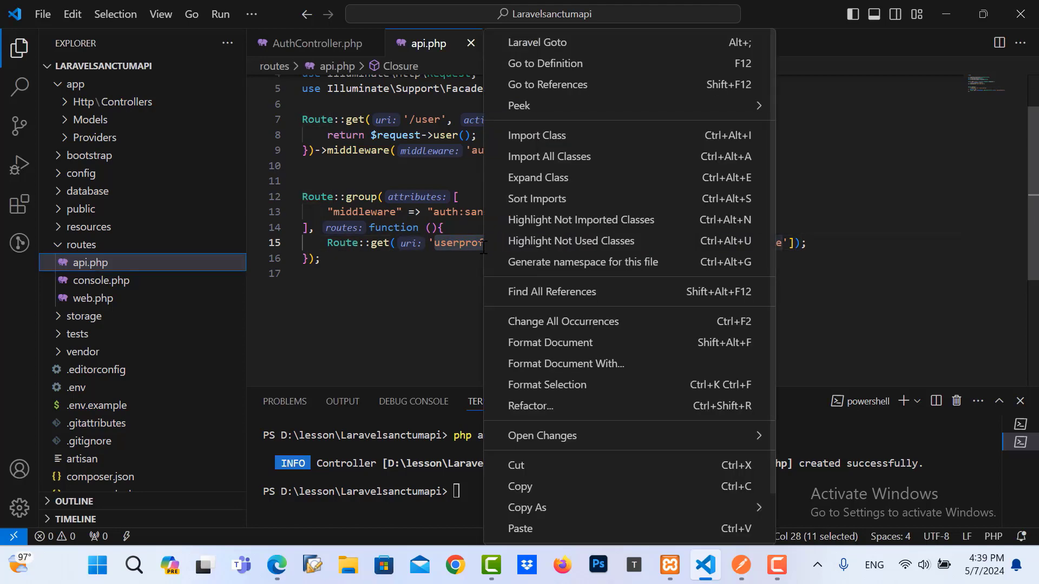
pyautogui.click(541, 487)
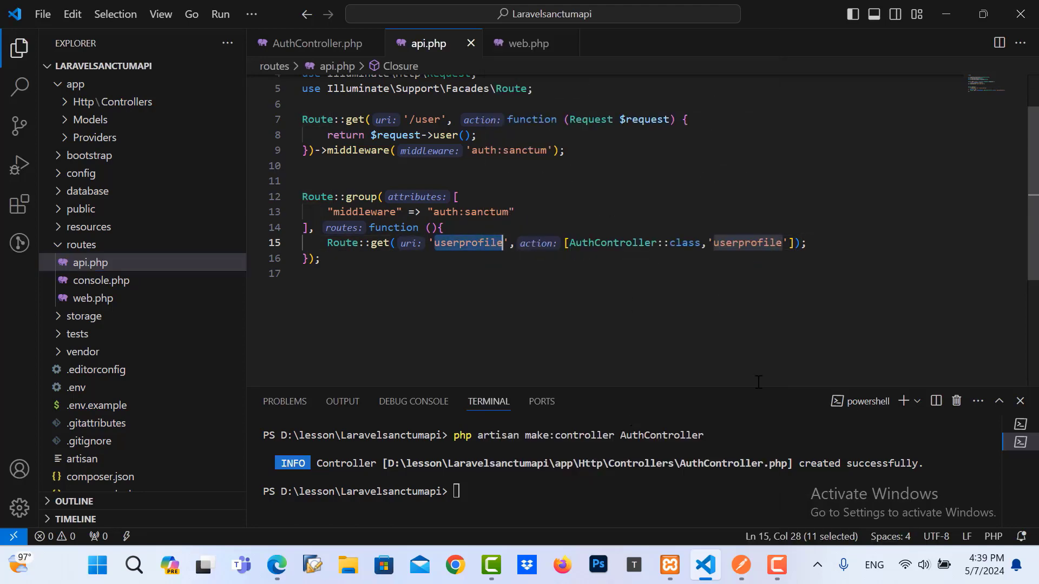
pyautogui.click(742, 565)
# Paste userprofile into the request URL and add an Accept: application/json header.
pyautogui.doubleClick(554, 133)
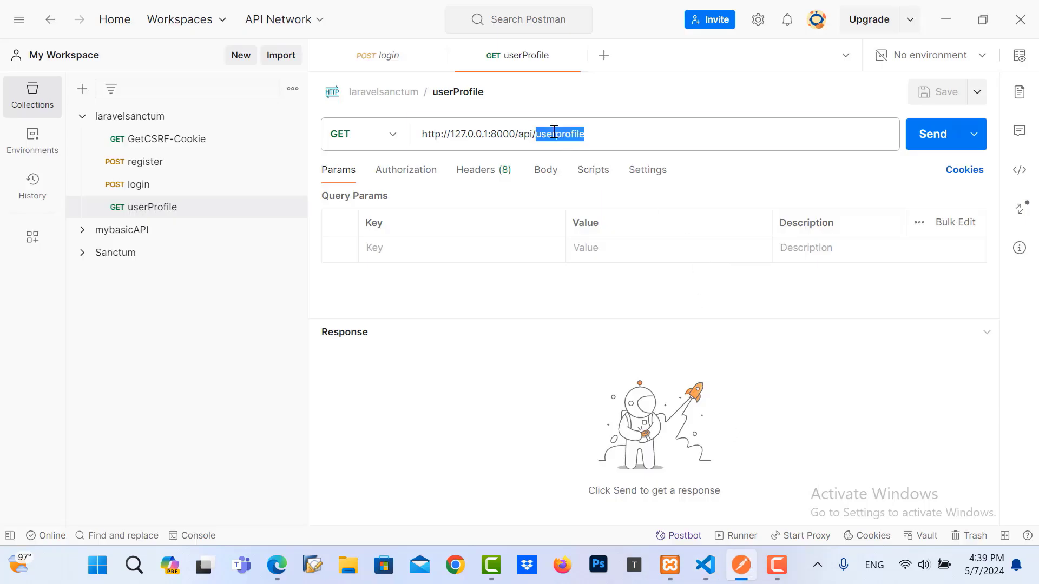
pyautogui.rightClick(554, 132)
pyautogui.click(573, 234)
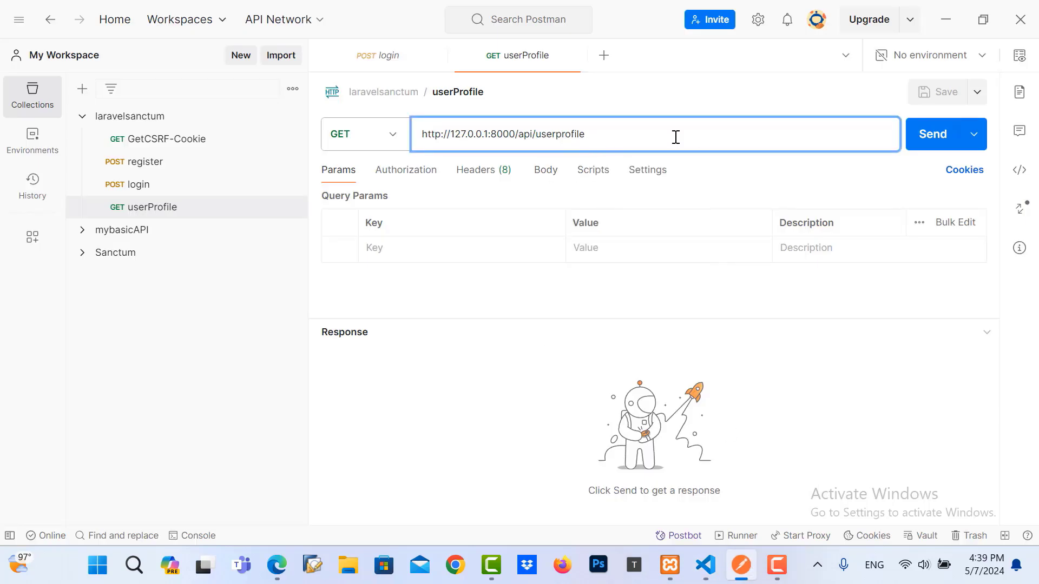
pyautogui.click(477, 172)
pyautogui.click(405, 249)
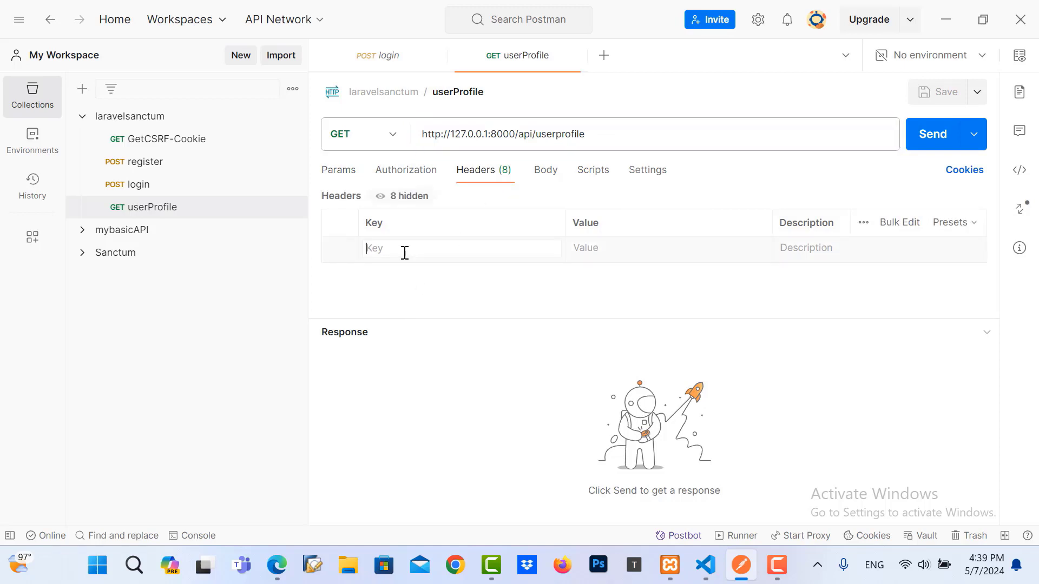
pyautogui.write('ac')
pyautogui.click(390, 273)
pyautogui.click(615, 247)
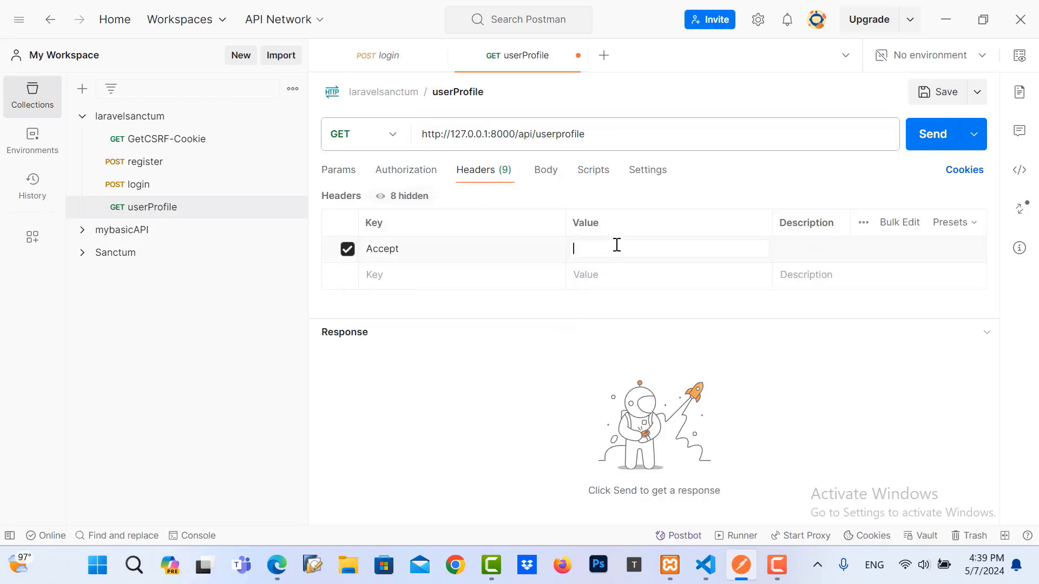
pyautogui.write('a')
pyautogui.click(647, 321)
# Add an Authorization header whose value starts with 'Bearer '.
pyautogui.click(462, 279)
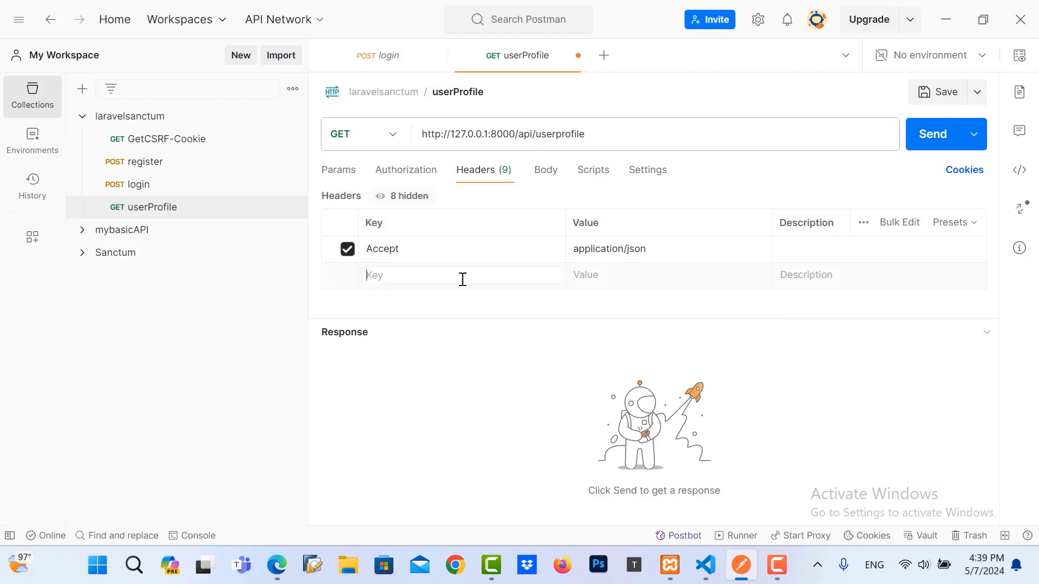
pyautogui.write('au')
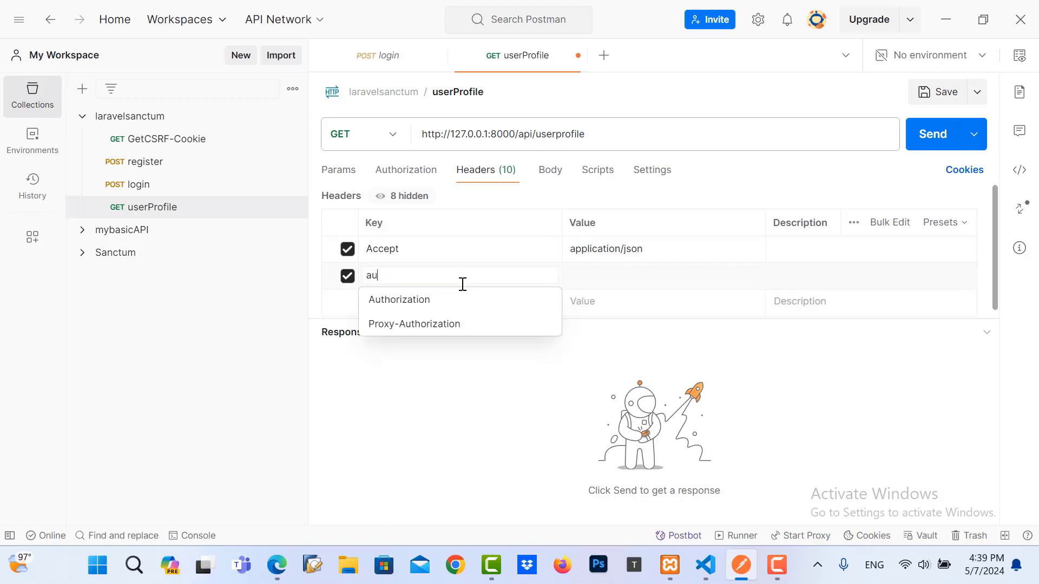
pyautogui.click(490, 301)
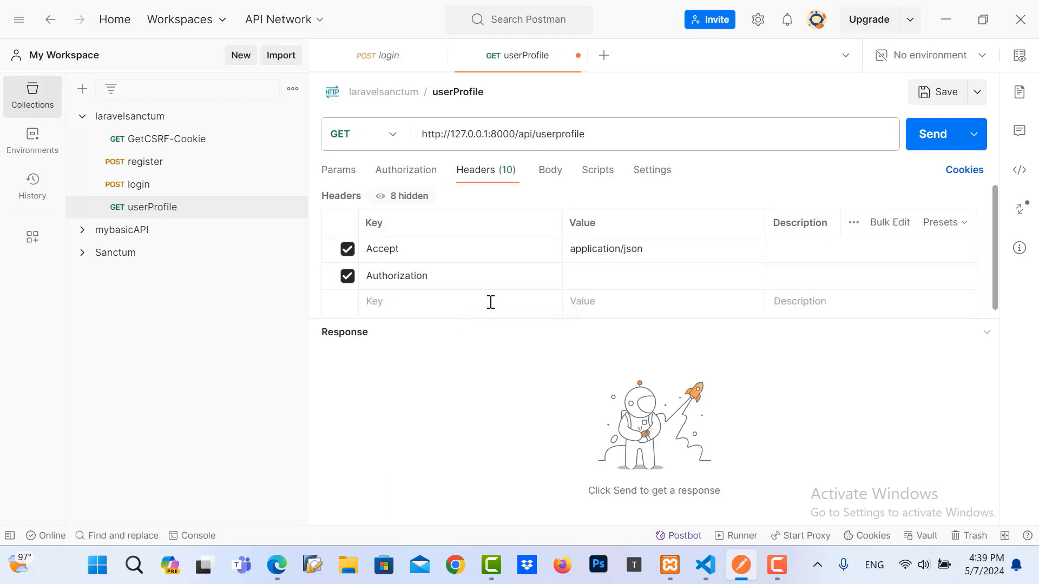
pyautogui.click(574, 274)
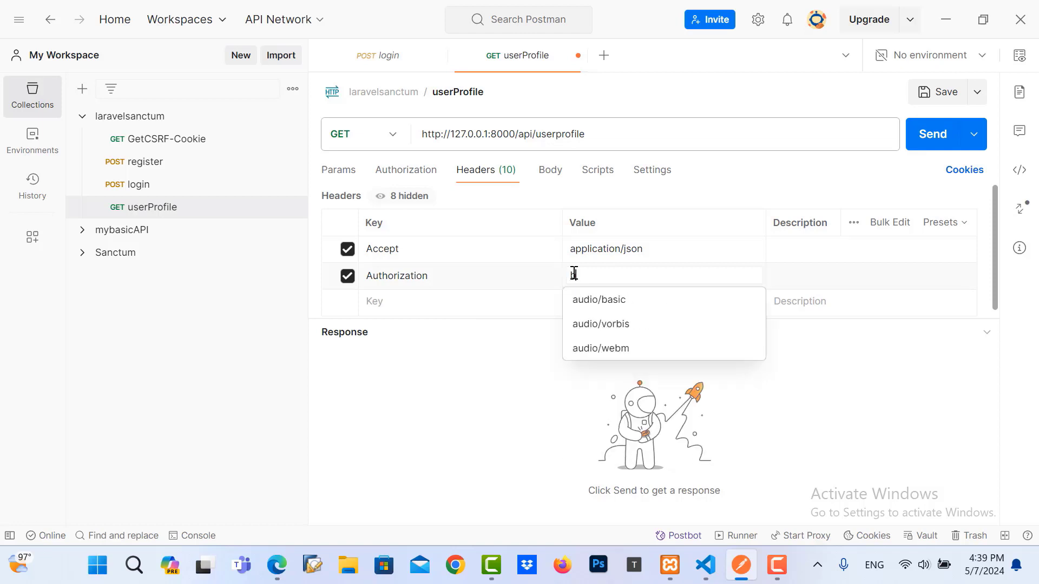
pyautogui.write('Bearer')
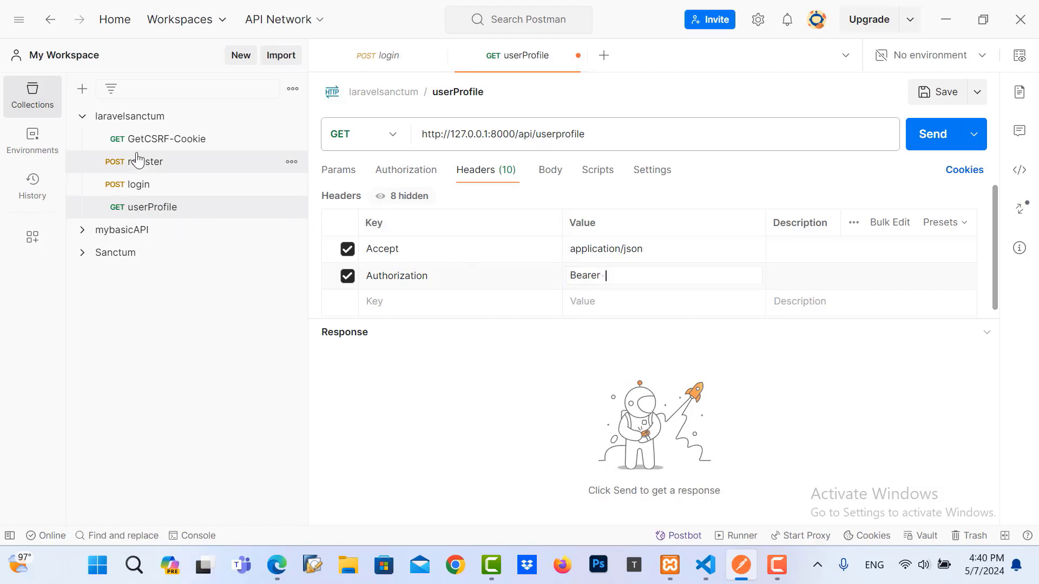
pyautogui.click(122, 188)
# Resend login, copy the returned token, and return to the userProfile request.
pyautogui.click(946, 151)
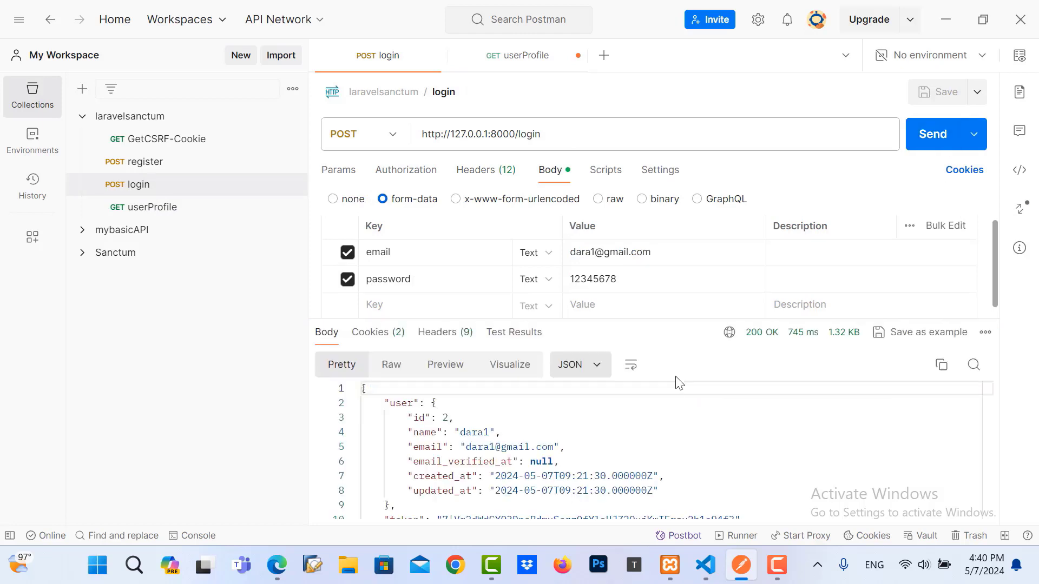
pyautogui.scroll(-2, 474, 469)
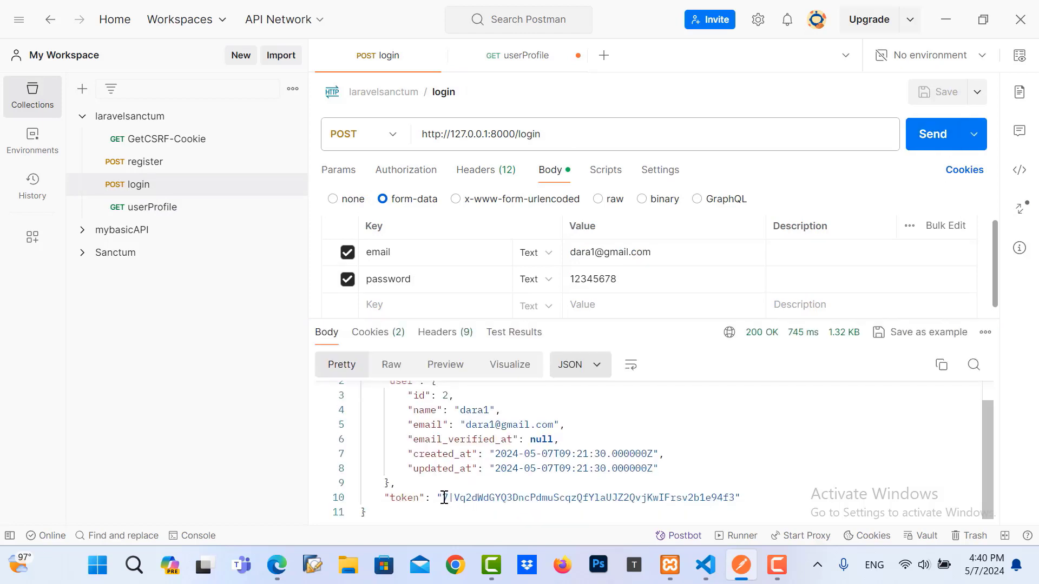
pyautogui.moveTo(444, 497); pyautogui.dragTo(727, 497)
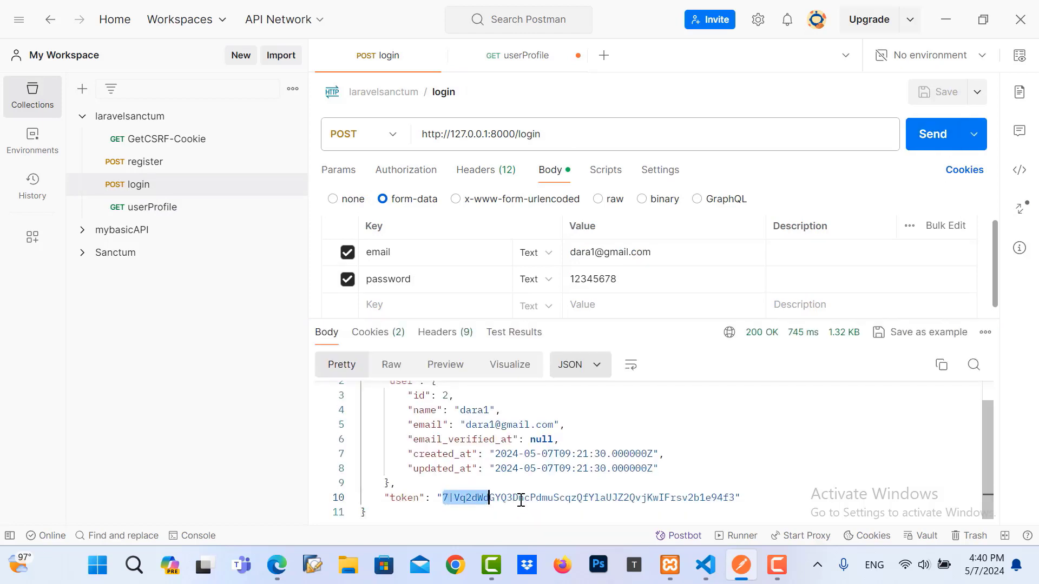
pyautogui.rightClick(726, 497)
pyautogui.click(454, 335)
pyautogui.click(163, 210)
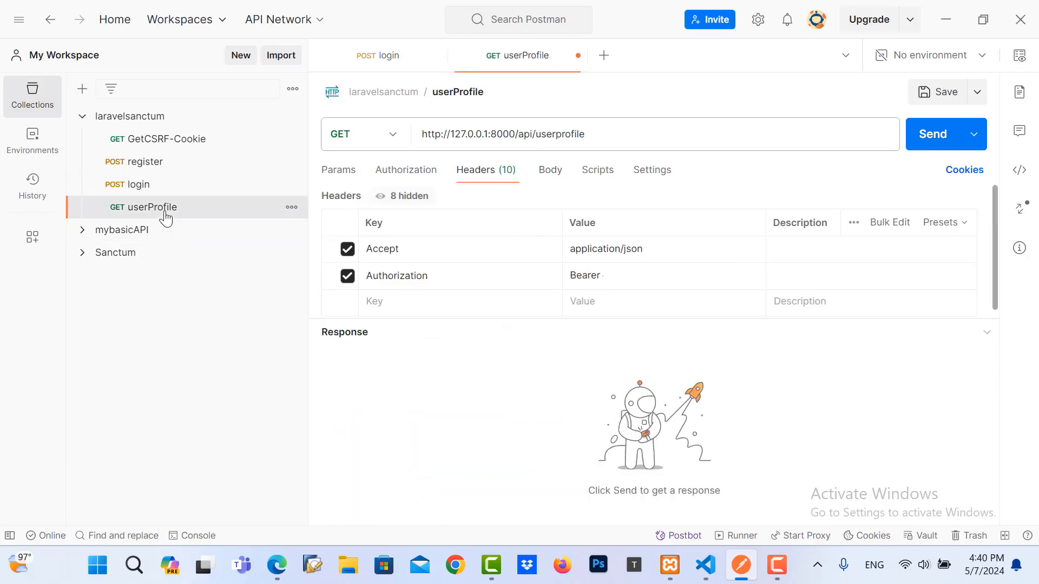
# Paste the token after 'Bearer', save userProfile, and send it for dara1's 200 OK profile.
pyautogui.click(609, 278)
pyautogui.hotkey('ctrl', 'v')
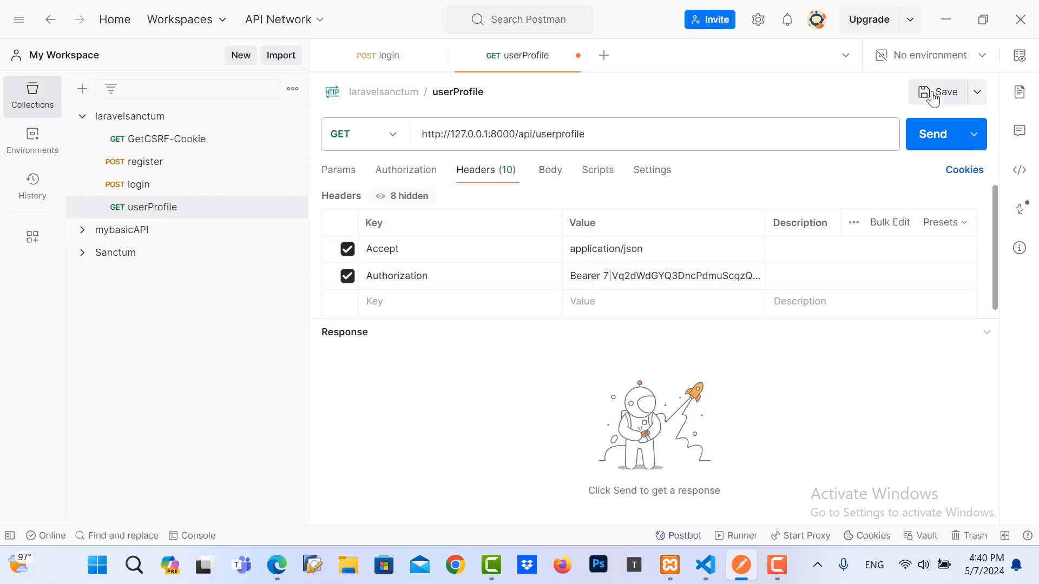
pyautogui.click(933, 99)
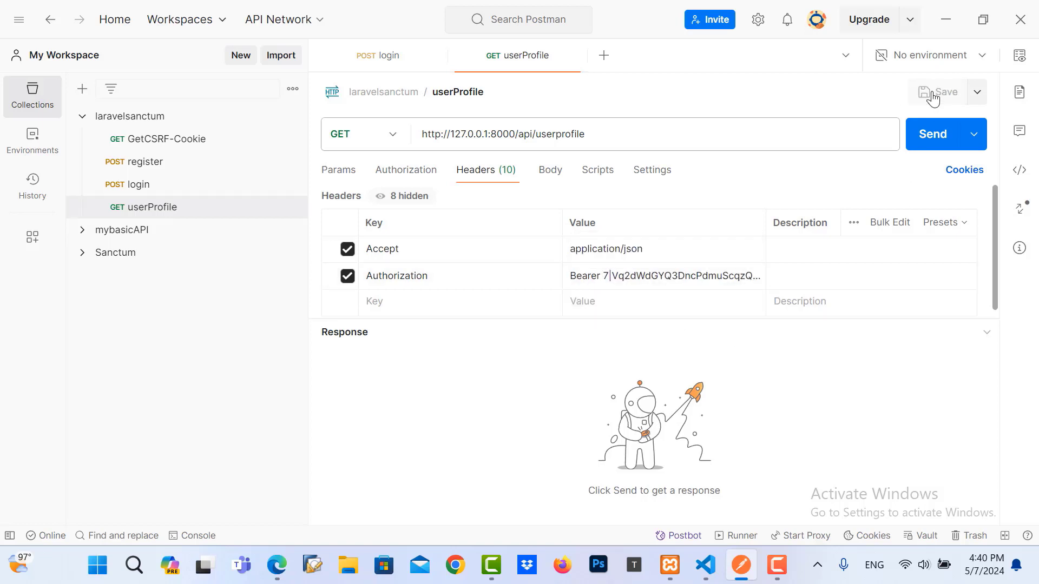
pyautogui.click(933, 140)
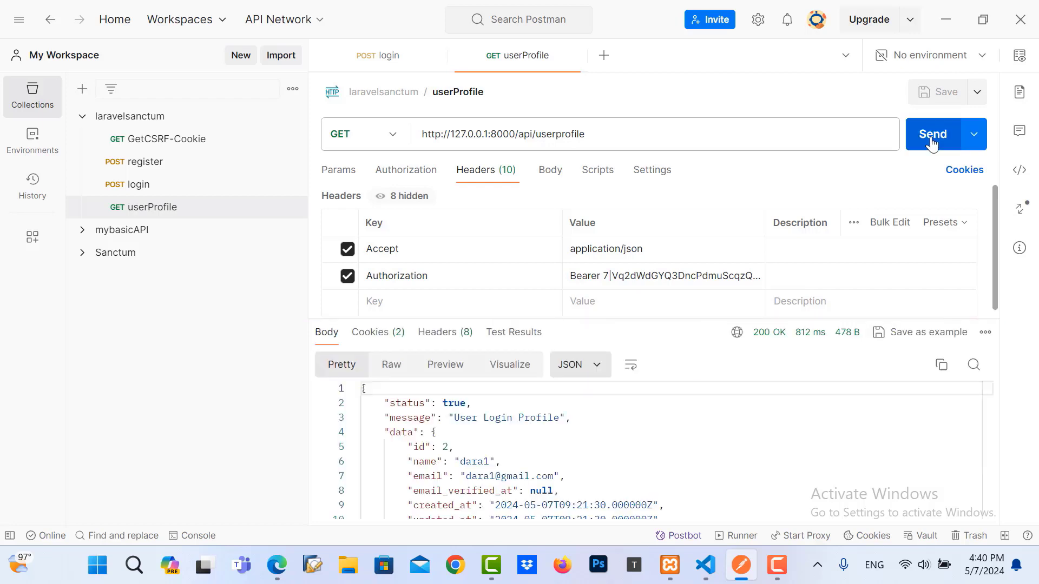
pyautogui.scroll(-2, 524, 469)
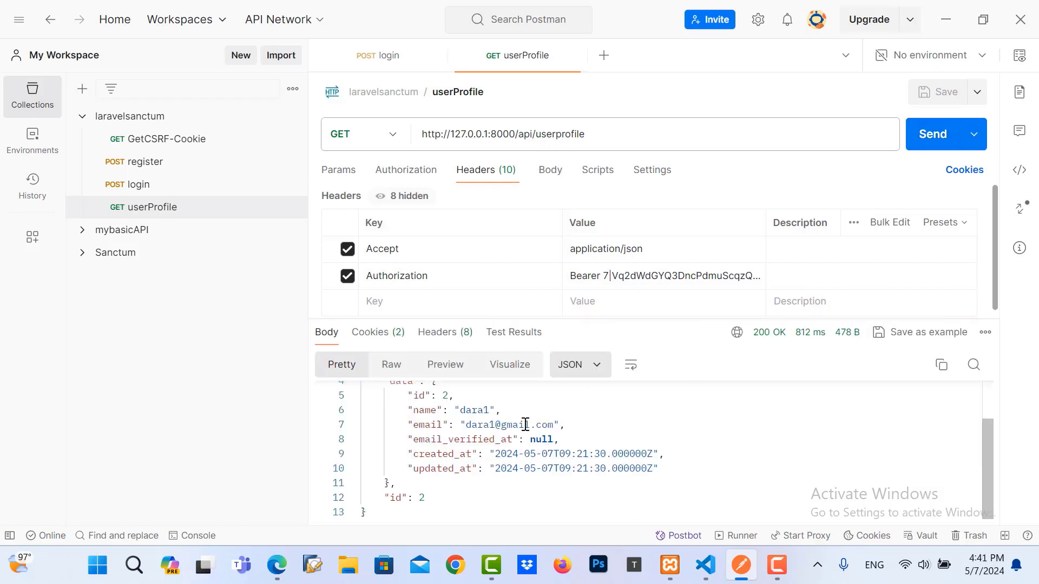
pyautogui.scroll(2, 495, 449)
pyautogui.scroll(-2, 461, 435)
pyautogui.scroll(2, 439, 446)
pyautogui.doubleClick(475, 461)
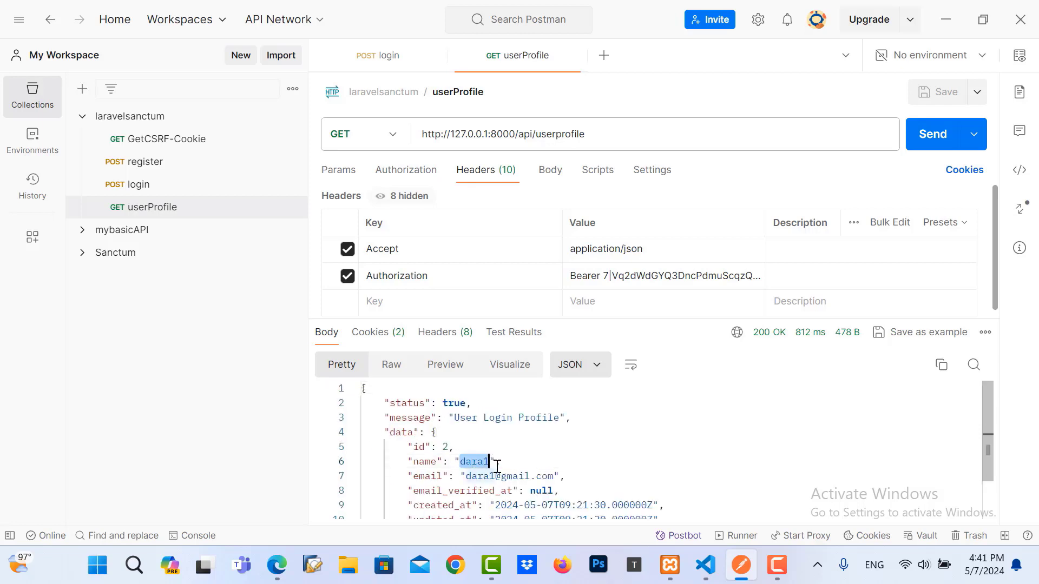
# Append a '0' to the token and send, getting 401 Unauthenticated.
pyautogui.click(558, 489)
pyautogui.scroll(-3, 568, 455)
pyautogui.click(622, 293)
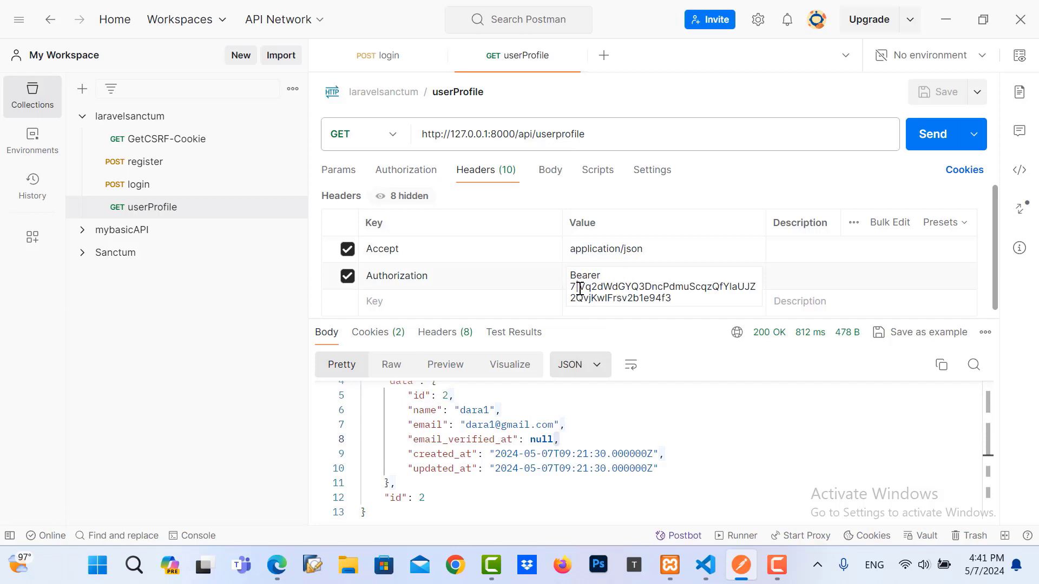
pyautogui.write('0')
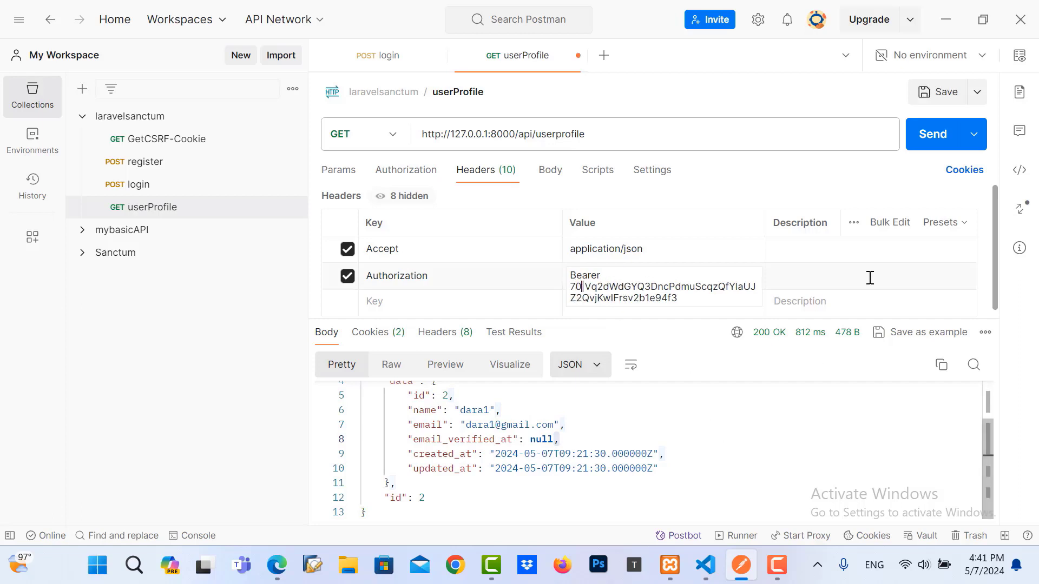
pyautogui.click(937, 139)
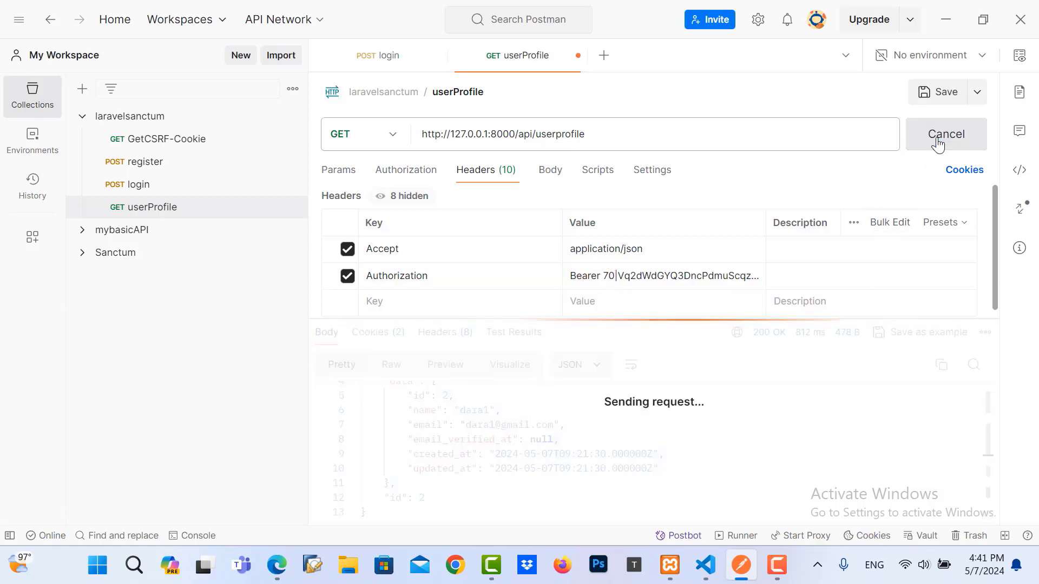
pyautogui.moveTo(455, 404); pyautogui.dragTo(555, 408)
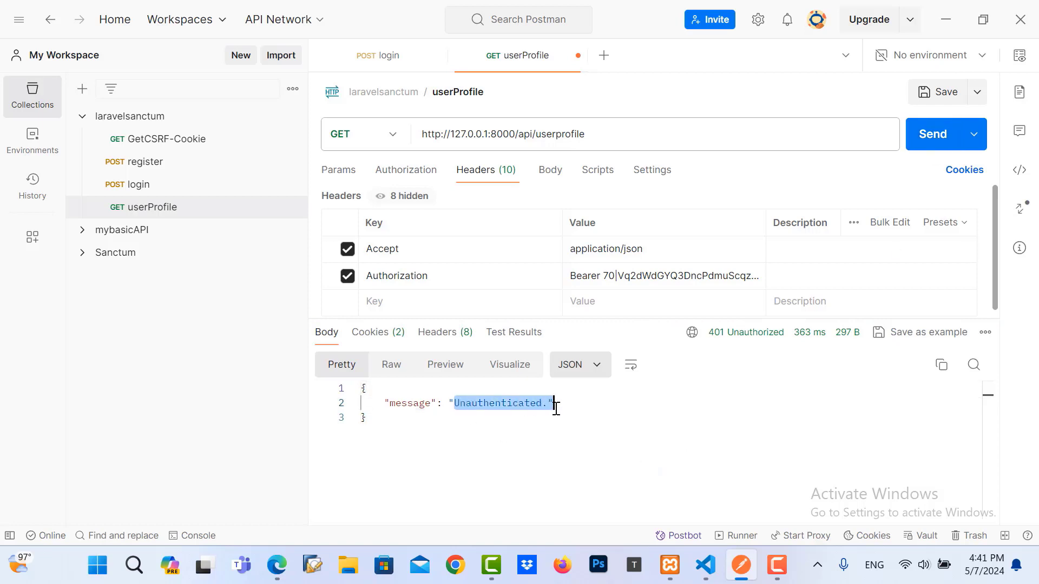
# Remove the extra '0' and resend the request with the correct token.
pyautogui.click(617, 275)
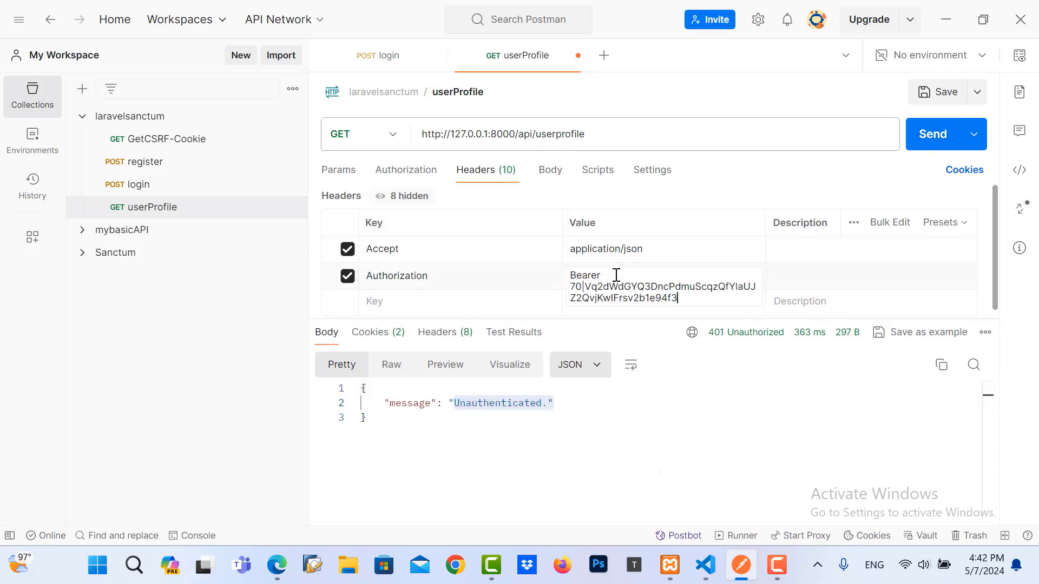
pyautogui.press('BackSpace')
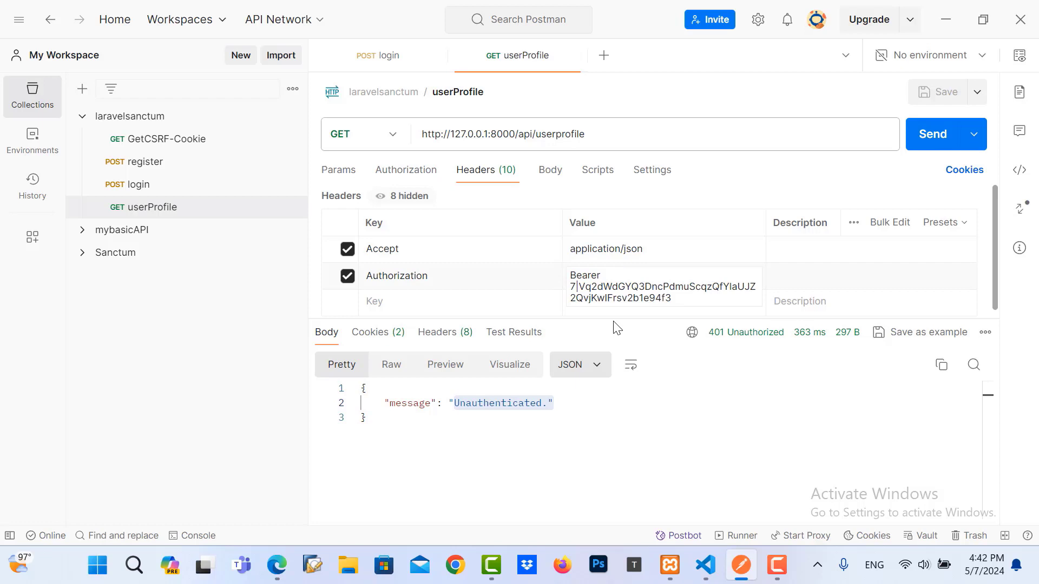
pyautogui.click(927, 92)
pyautogui.click(861, 401)
pyautogui.click(934, 134)
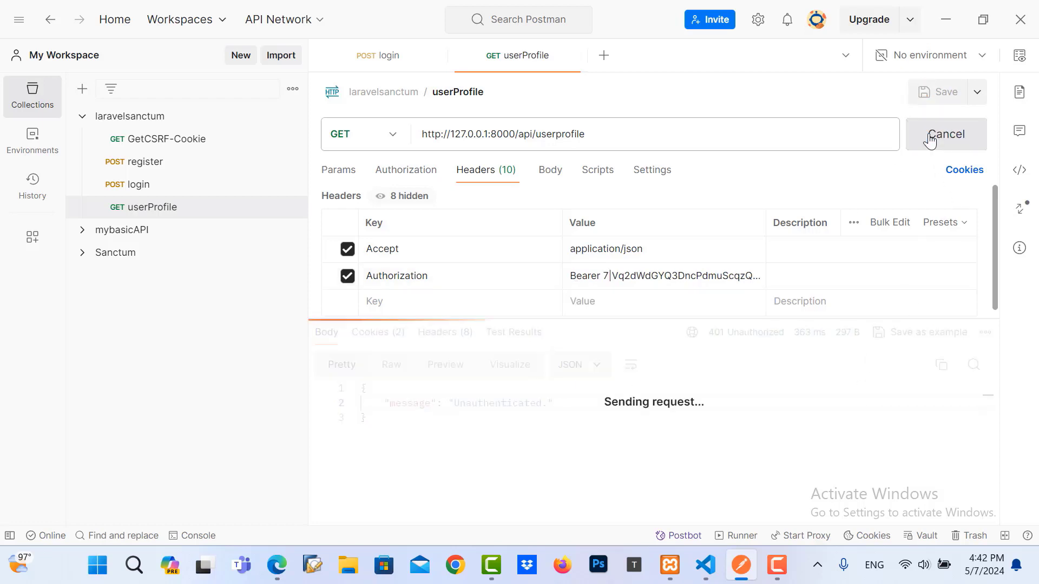